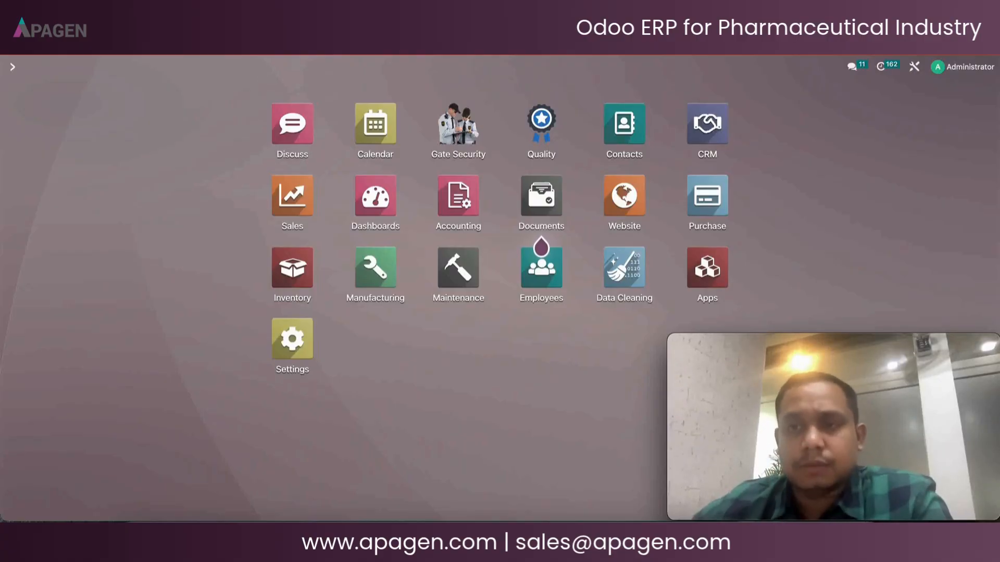
# Open purchase order PO/2025/00256 from the Purchase orders list
pyautogui.click(704, 209)
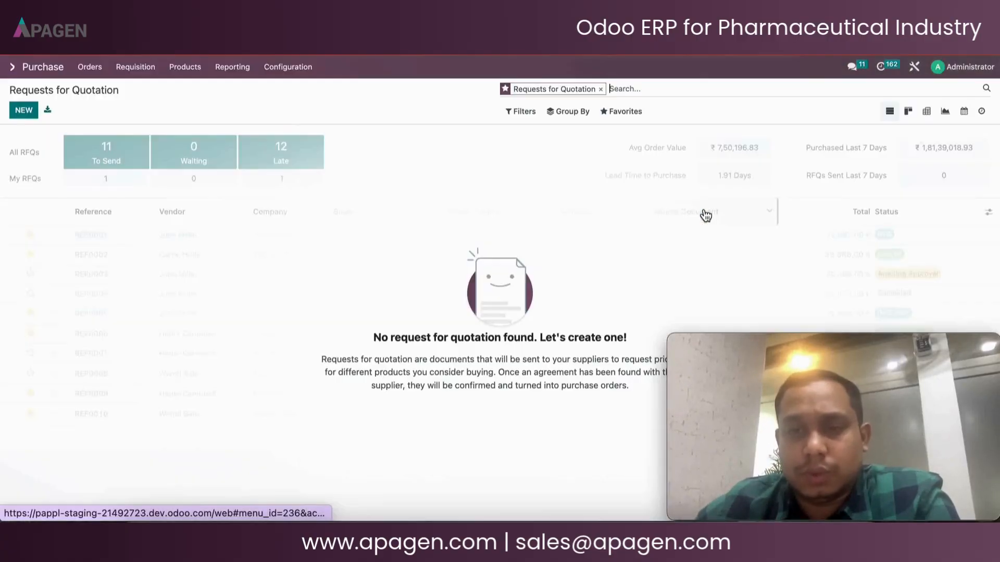
pyautogui.click(90, 67)
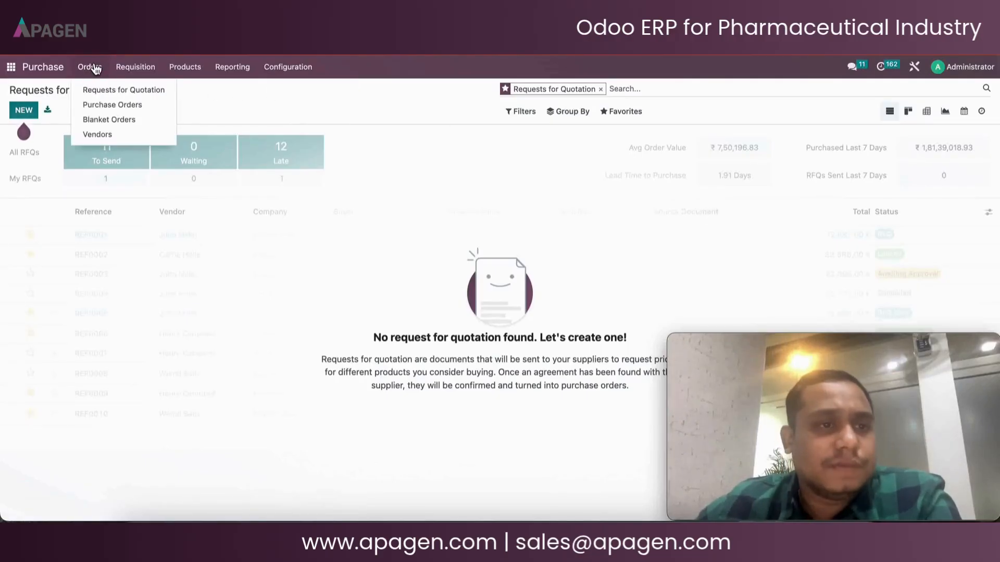
pyautogui.click(110, 106)
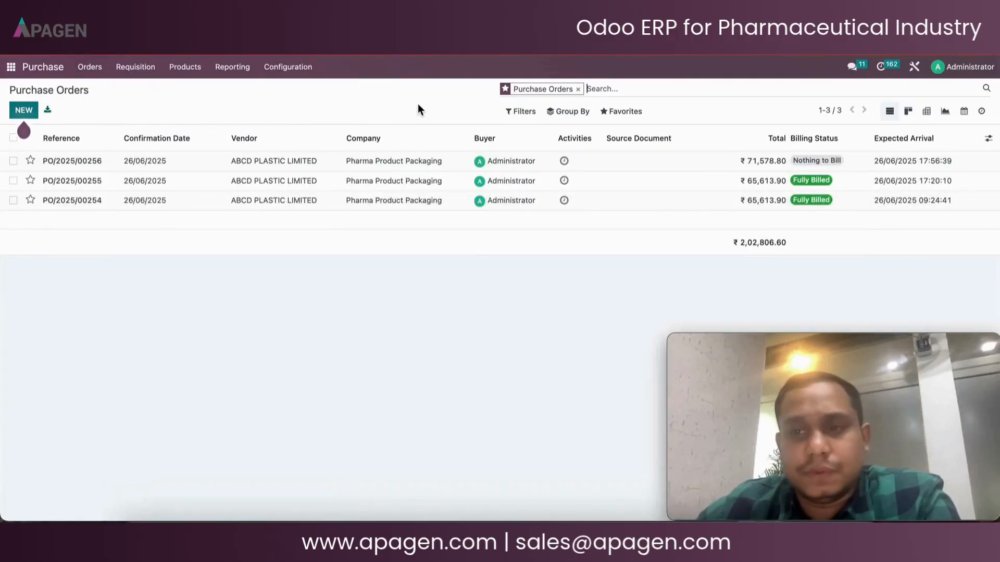
pyautogui.click(288, 162)
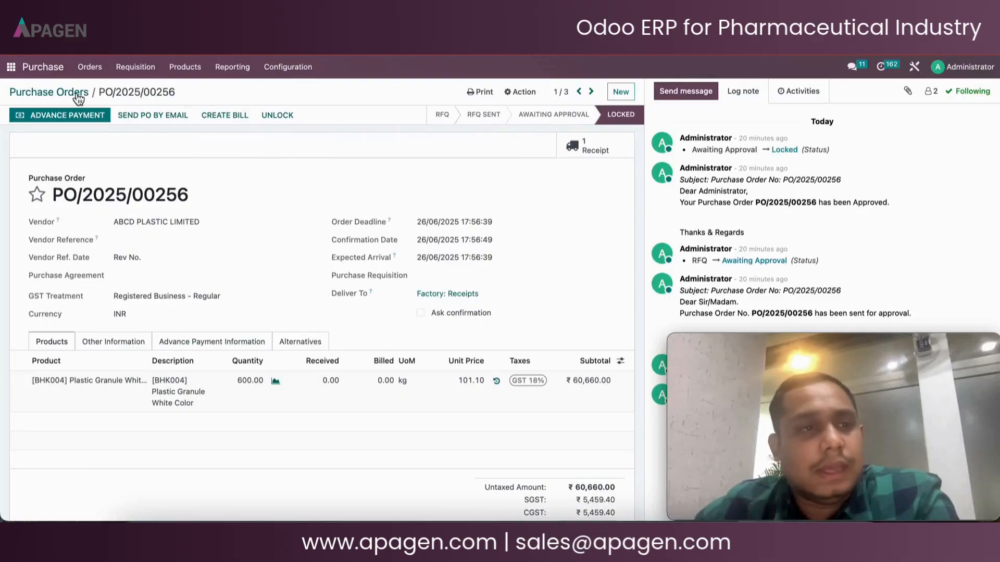
# Create a new Gate In record in Gate Security with partner ABCD PLASTIC LIMITED
pyautogui.click(11, 72)
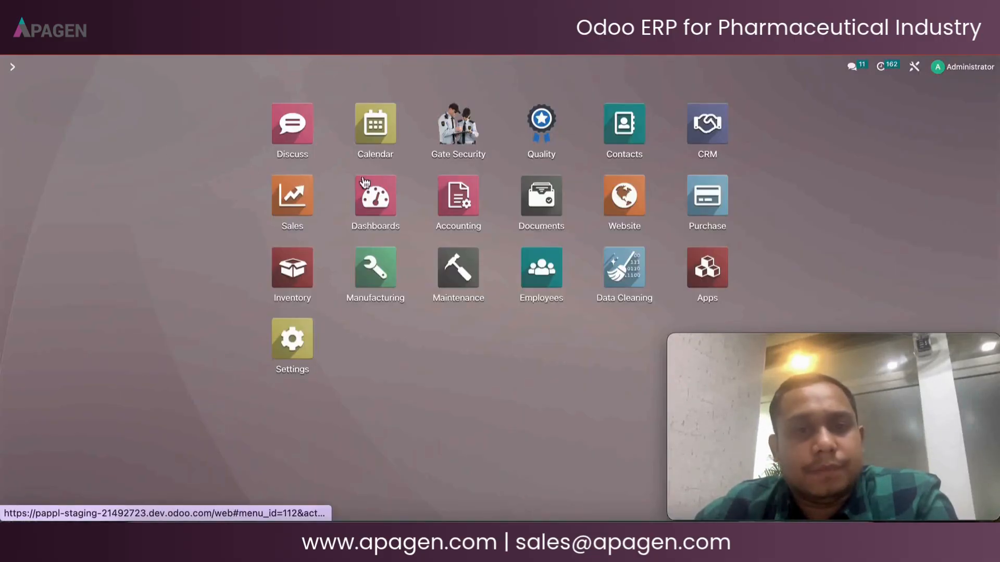
pyautogui.click(455, 130)
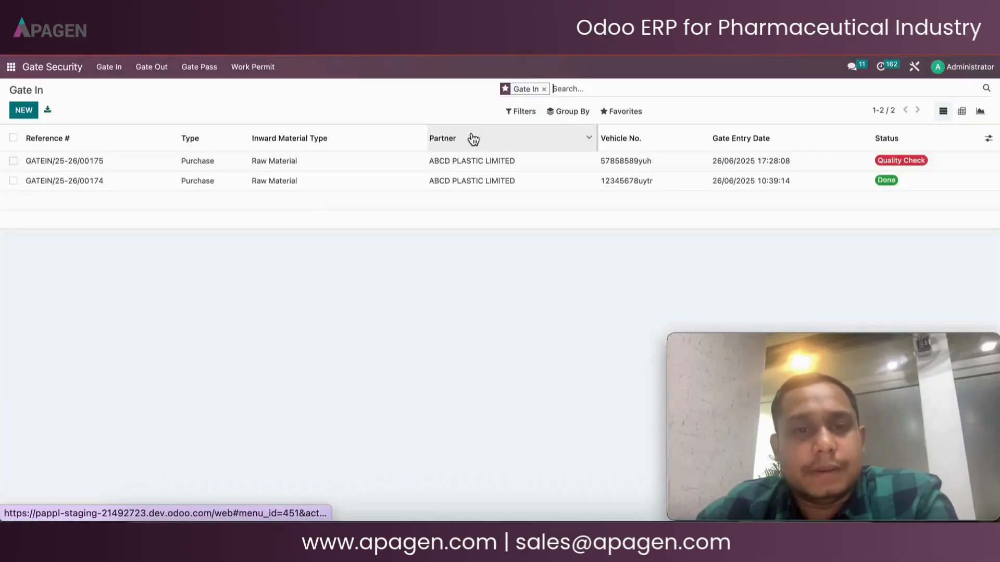
pyautogui.click(23, 110)
pyautogui.click(125, 217)
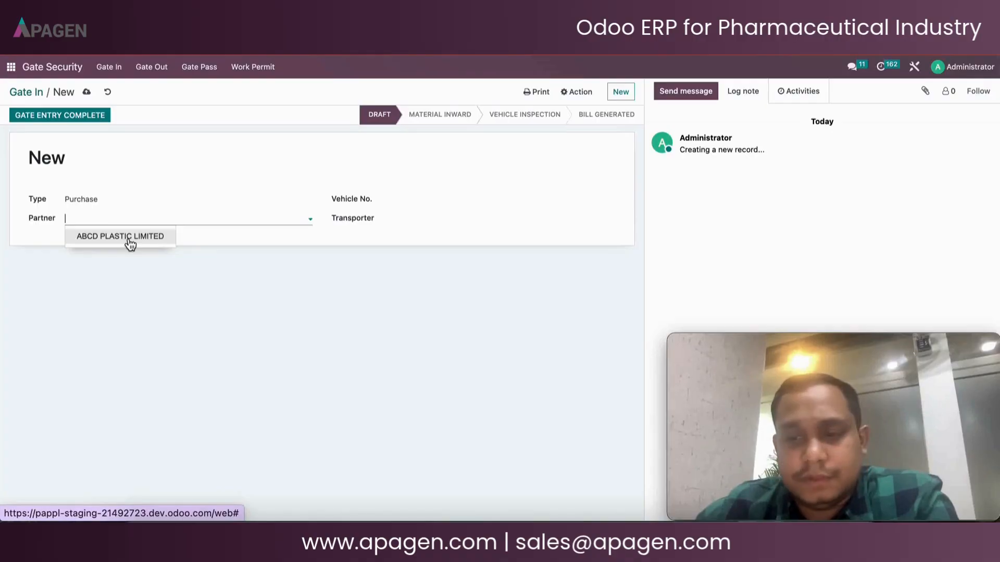
pyautogui.click(129, 239)
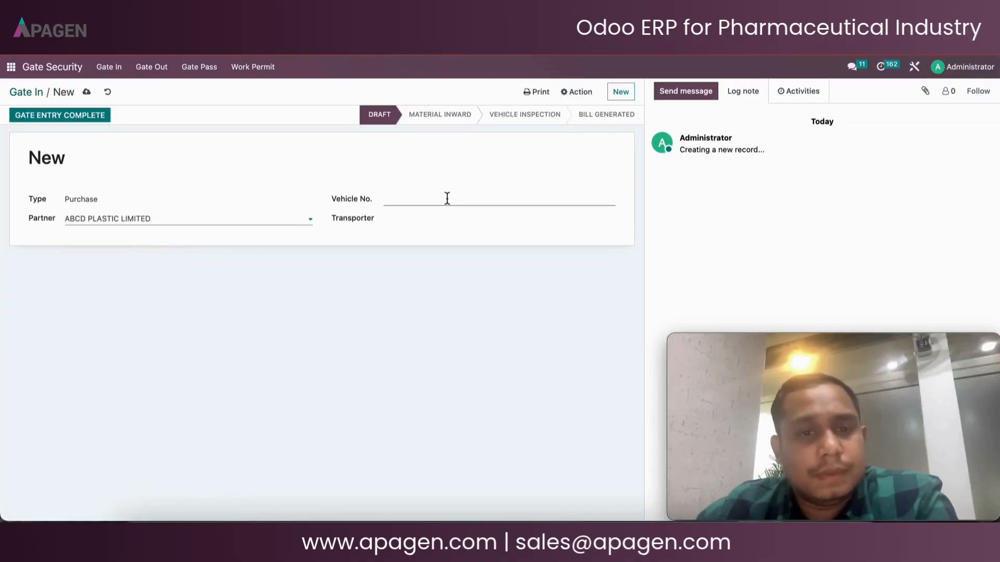
# Enter the vehicle number 123456789uyt on the gate entry
pyautogui.click(447, 198)
pyautogui.write('123')
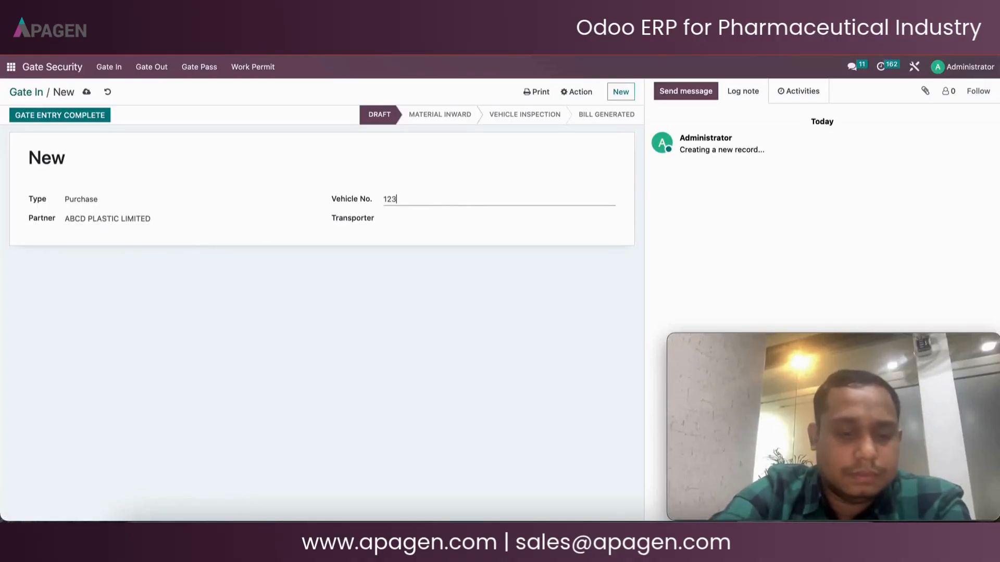
pyautogui.write('456789uyt')
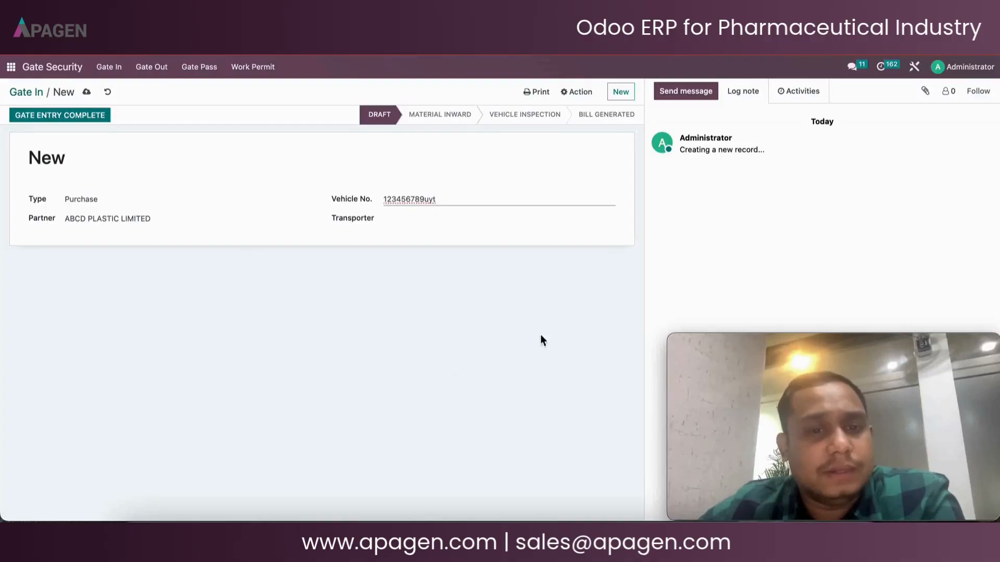
# Set the transporter to Vijay Transports and complete the gate entry
pyautogui.click(425, 216)
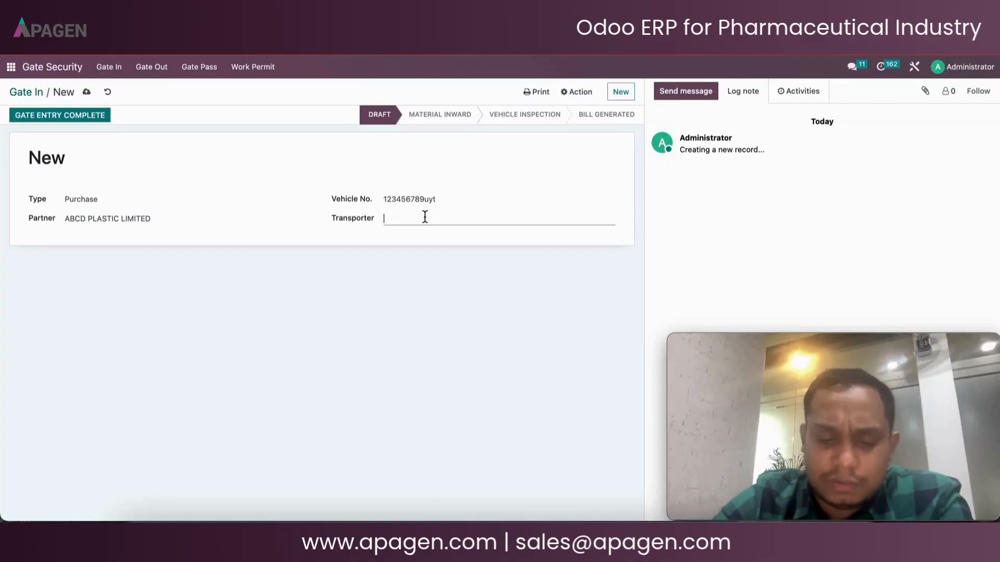
pyautogui.write('v')
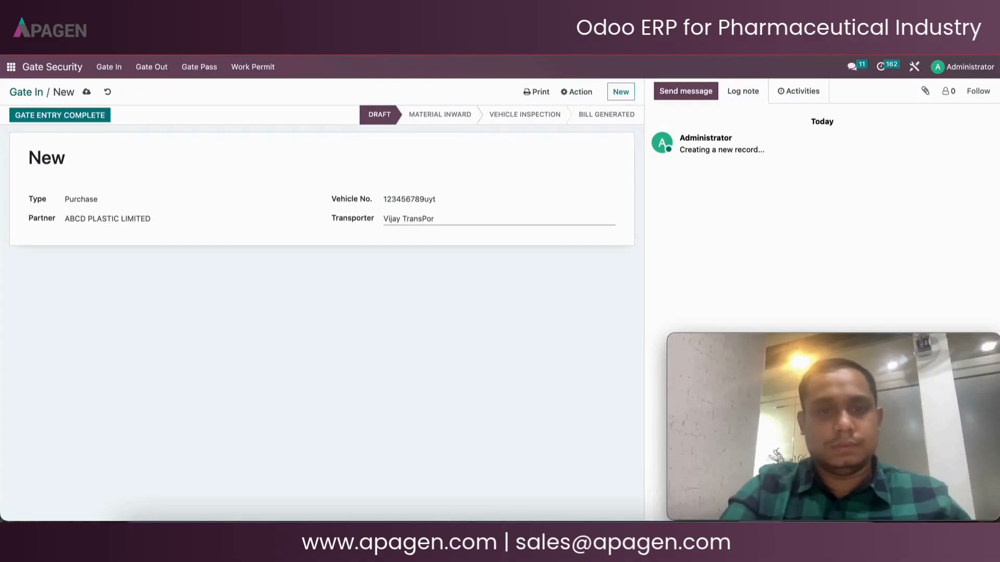
pyautogui.write('orts')
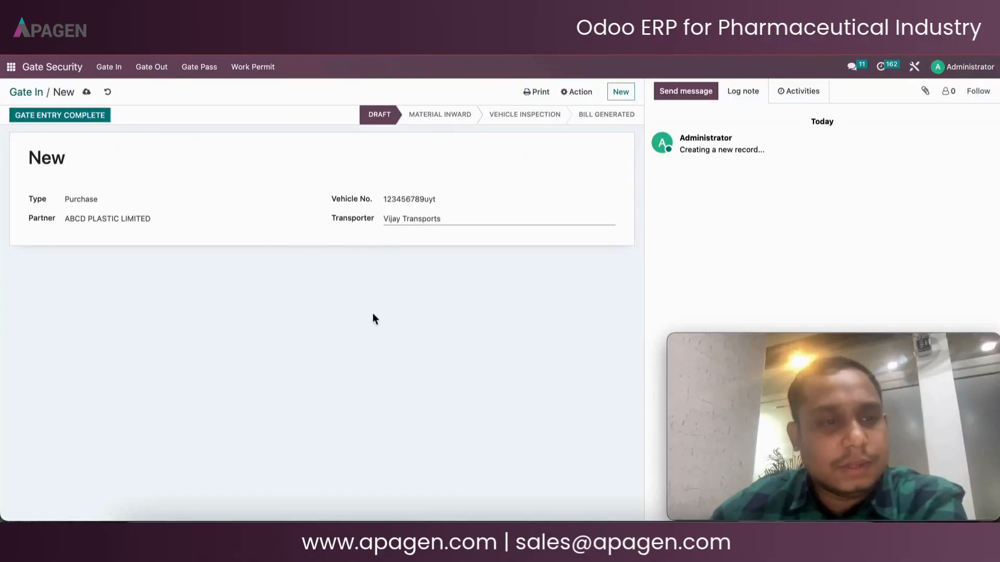
pyautogui.click(24, 115)
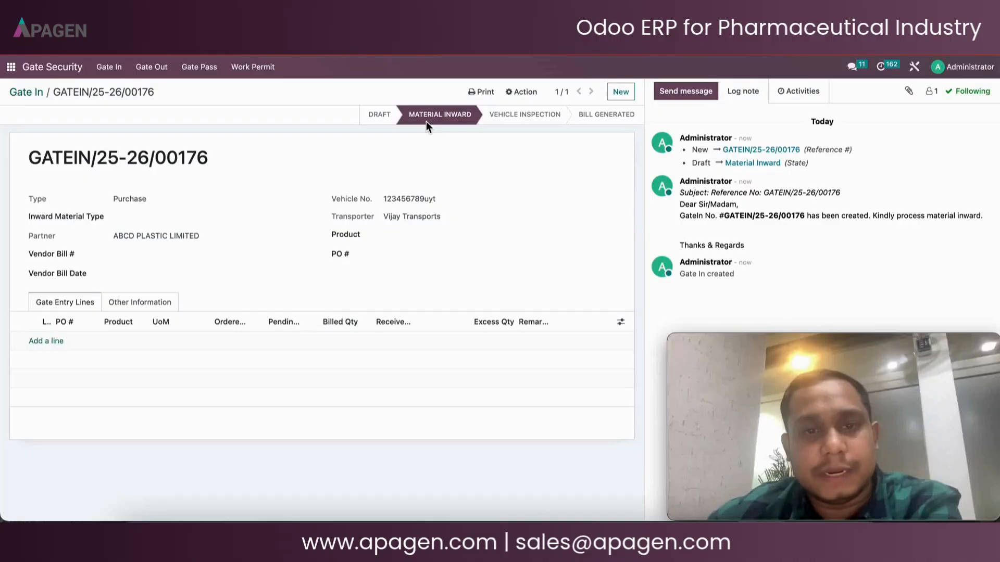
# Set the inward material type to Raw Material and link purchase order PO/2025/00256
pyautogui.click(180, 221)
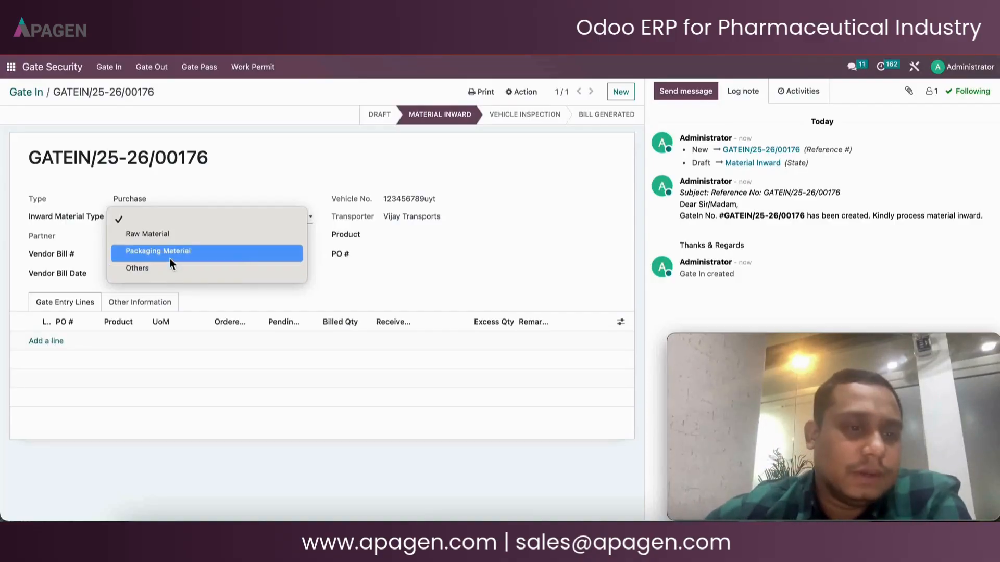
pyautogui.click(171, 240)
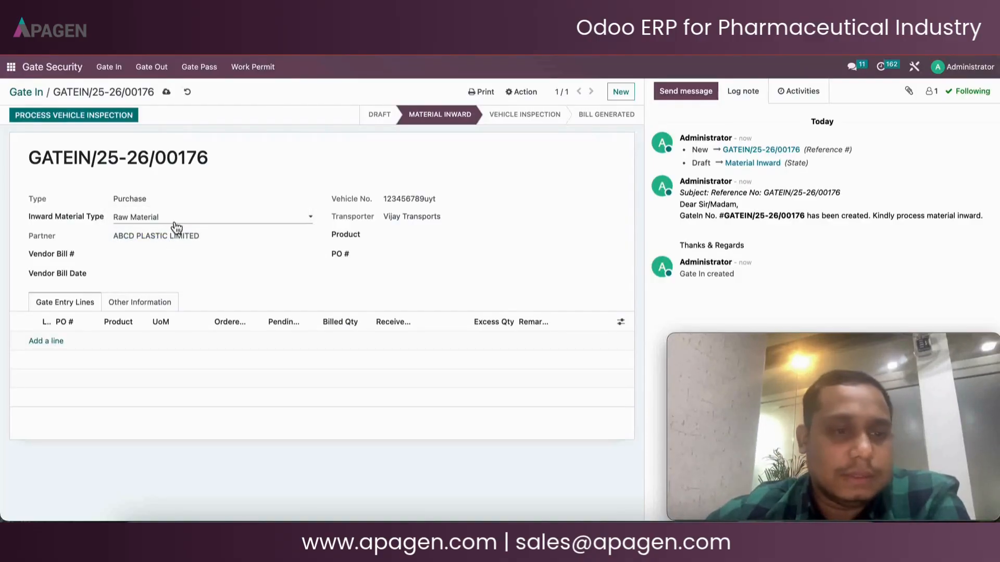
pyautogui.click(411, 259)
pyautogui.click(414, 268)
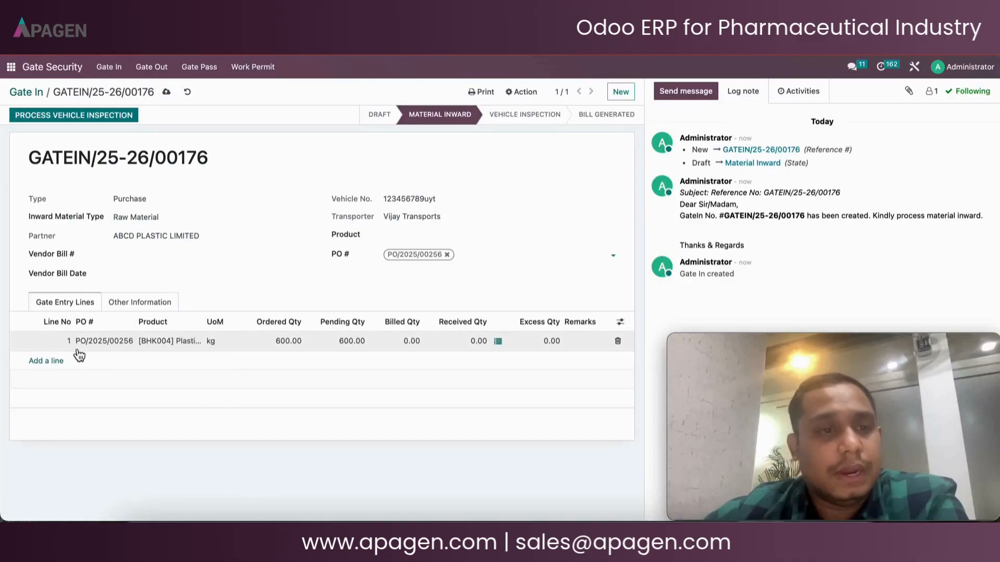
# Set both the received and billed quantities of the gate entry line to 600
pyautogui.click(455, 345)
pyautogui.write('6')
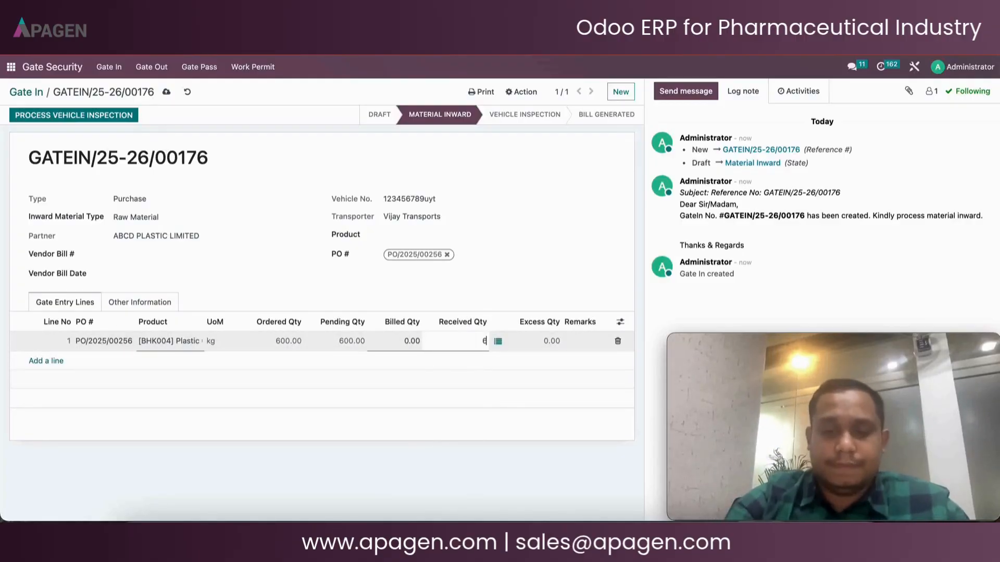
pyautogui.write('00')
pyautogui.click(407, 341)
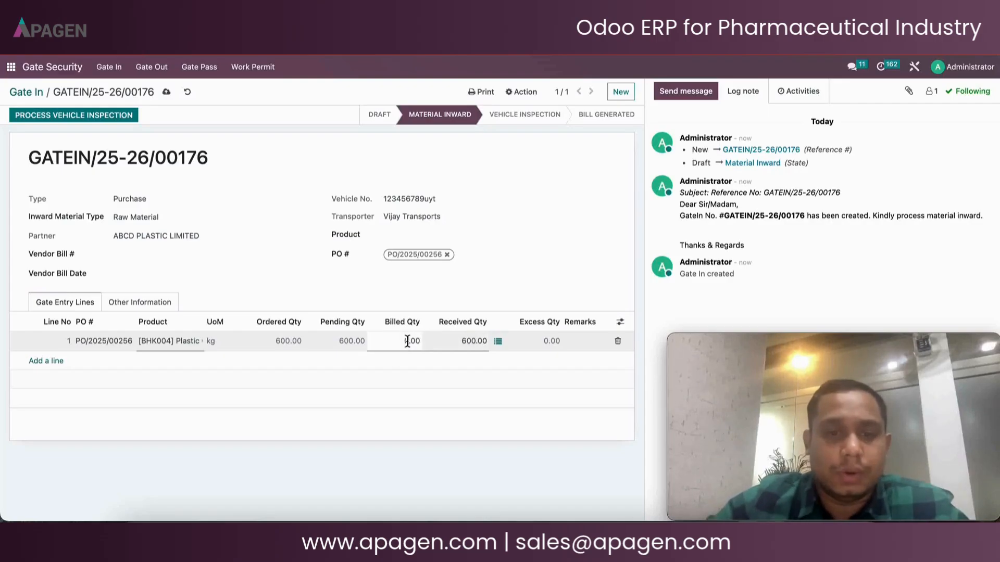
pyautogui.write('600')
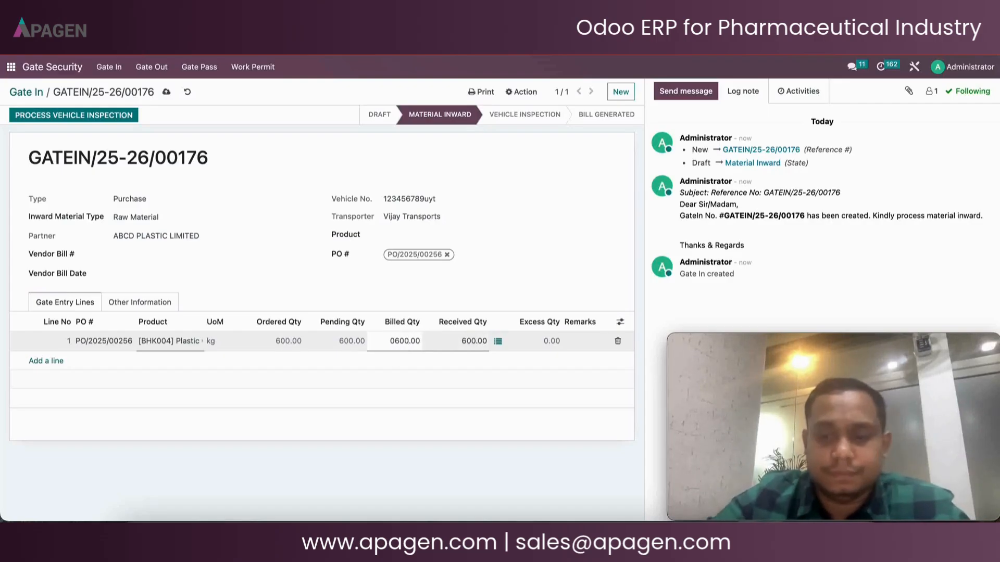
pyautogui.press('BackSpace')
pyautogui.press('BackSpace')
pyautogui.press('BackSpace')
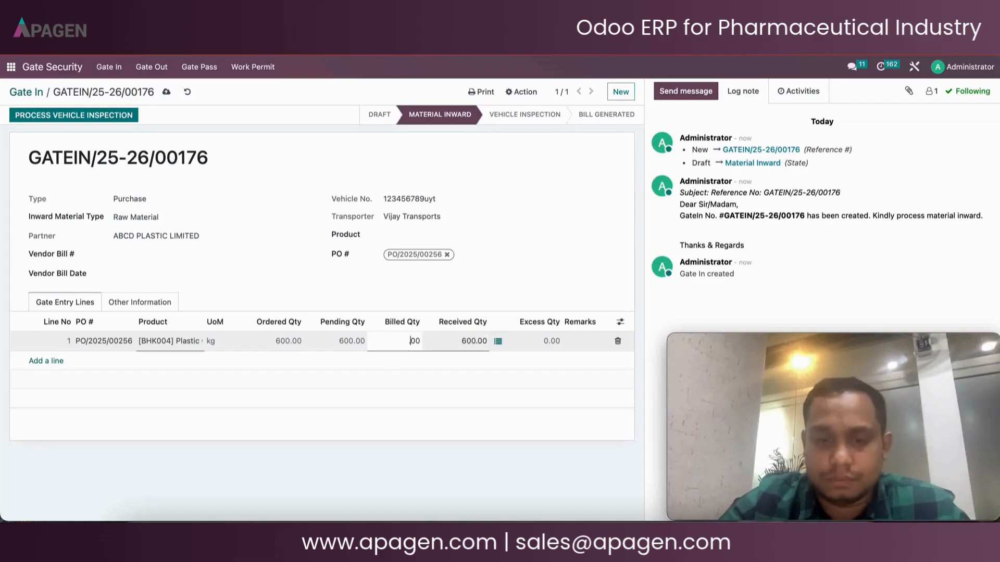
pyautogui.write('6')
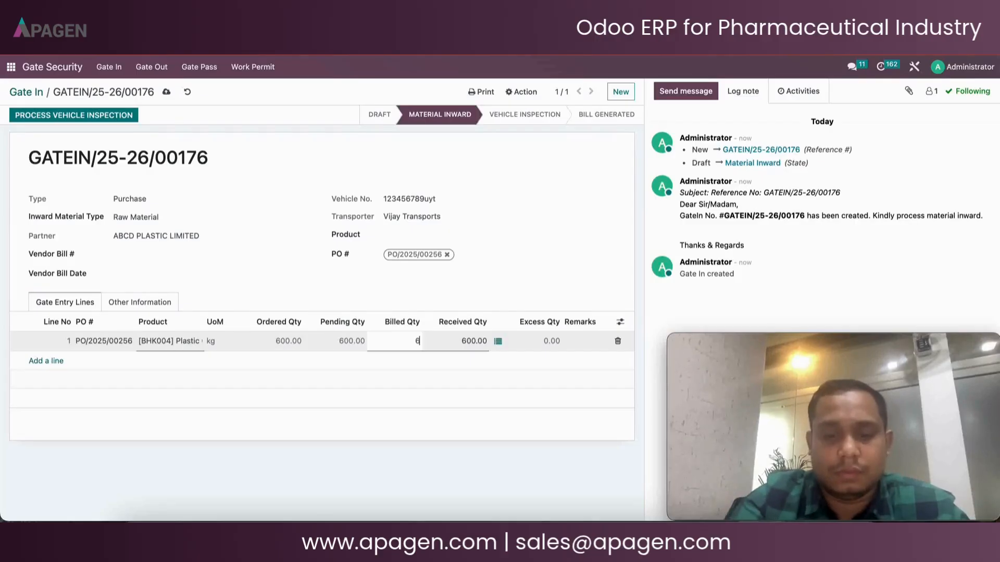
pyautogui.write('00')
# Save the gate entry record before assigning lots
pyautogui.click(504, 292)
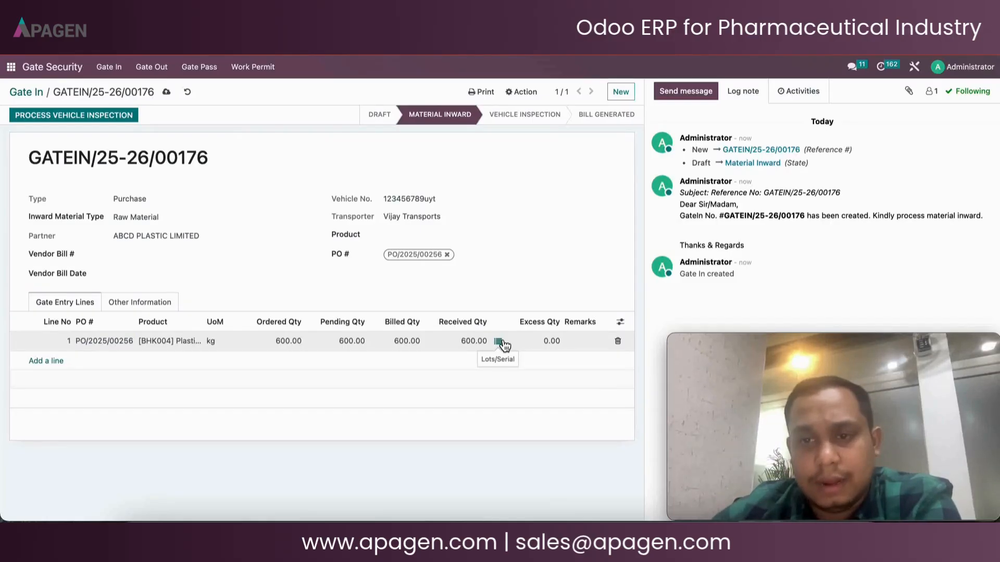
pyautogui.click(500, 342)
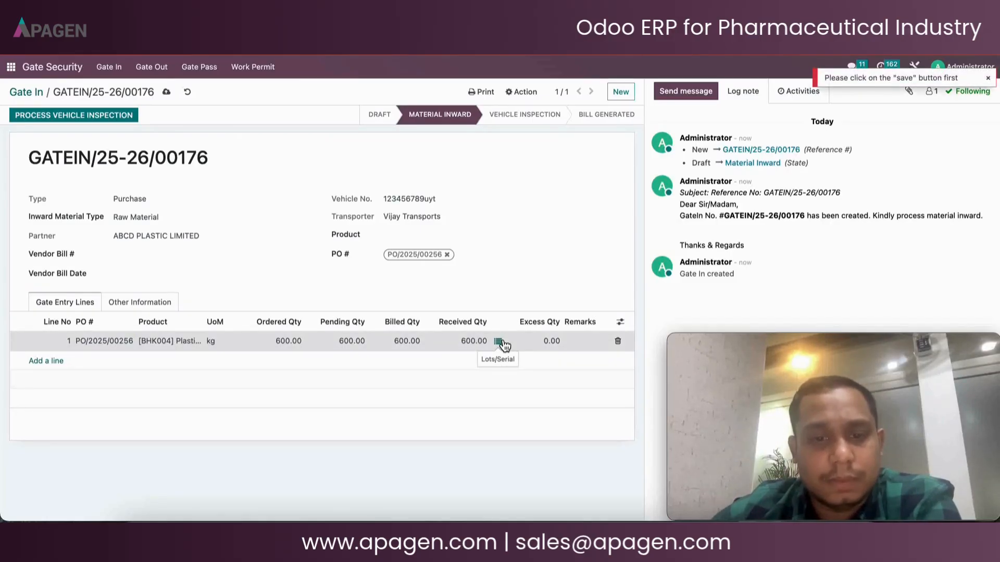
pyautogui.click(500, 343)
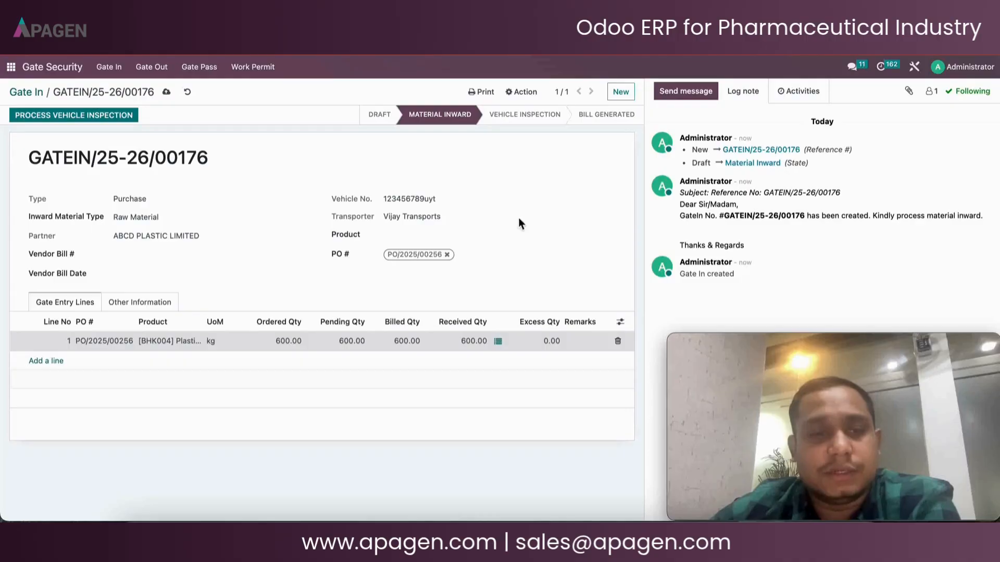
pyautogui.click(167, 92)
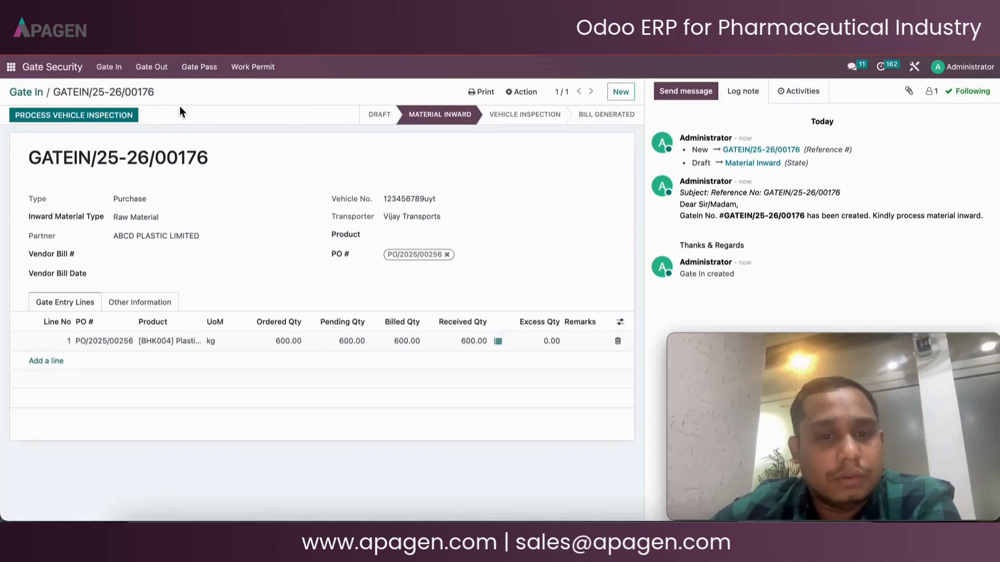
# Open the line's lot/serial details and add a lot numbered 67867567
pyautogui.click(498, 341)
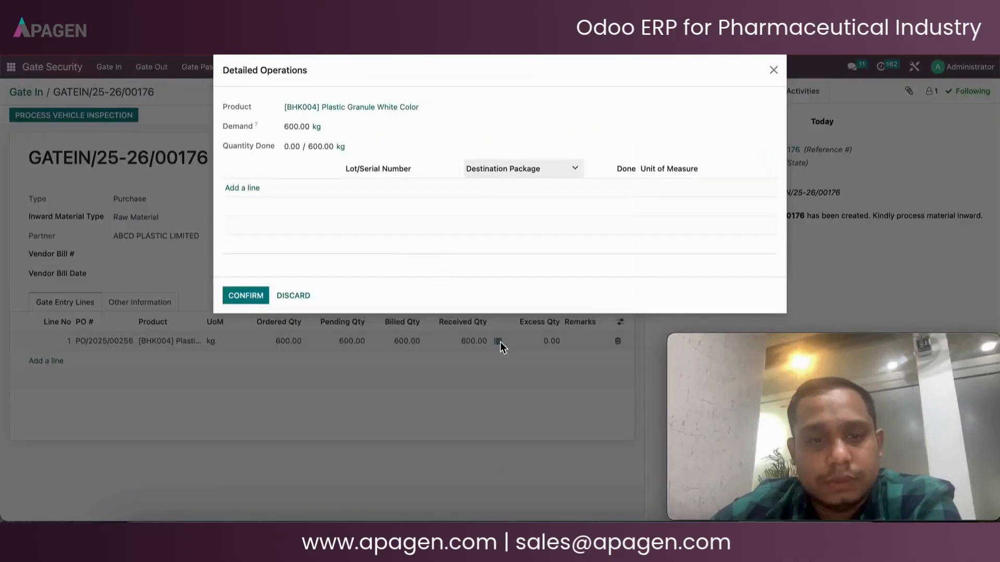
pyautogui.click(245, 188)
pyautogui.click(383, 189)
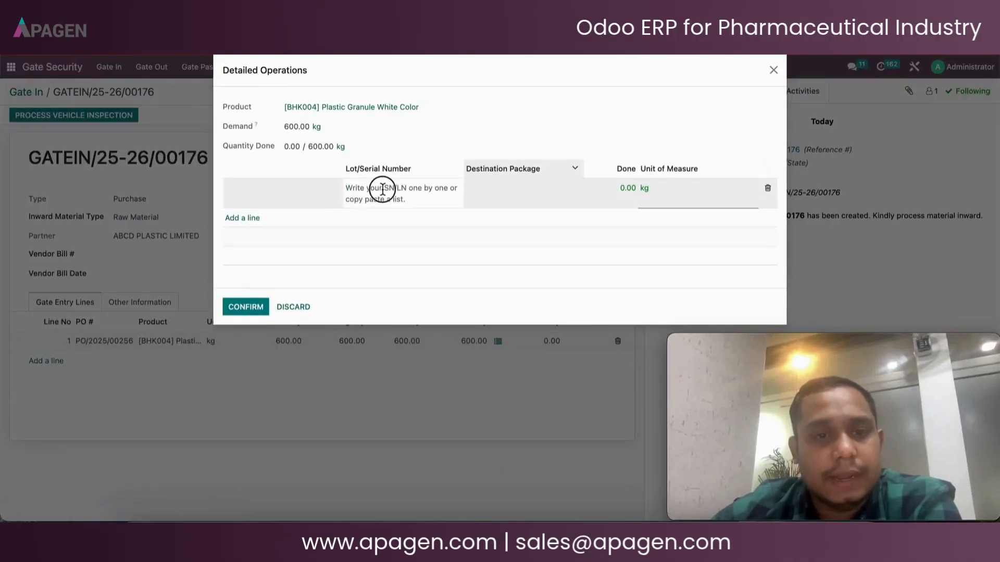
pyautogui.write('678675676767')
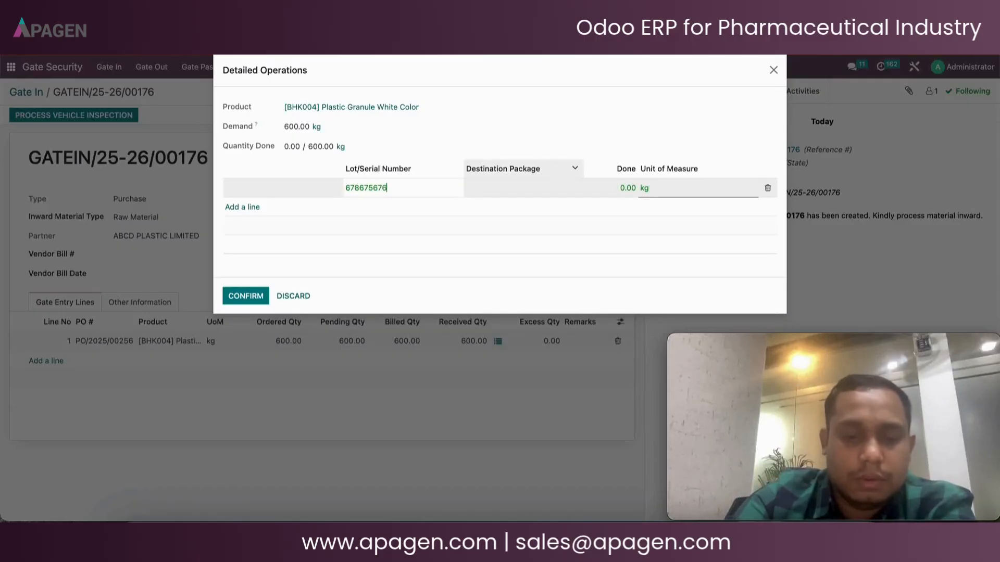
pyautogui.press('BackSpace')
pyautogui.press('BackSpace')
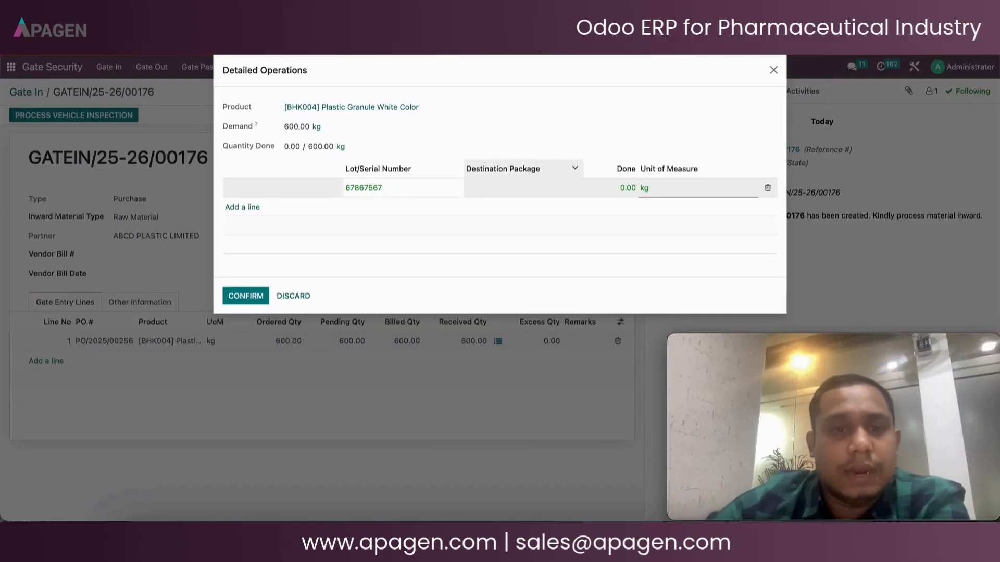
# Set the lot's done quantity to 600 and confirm the detailed operations
pyautogui.click(629, 188)
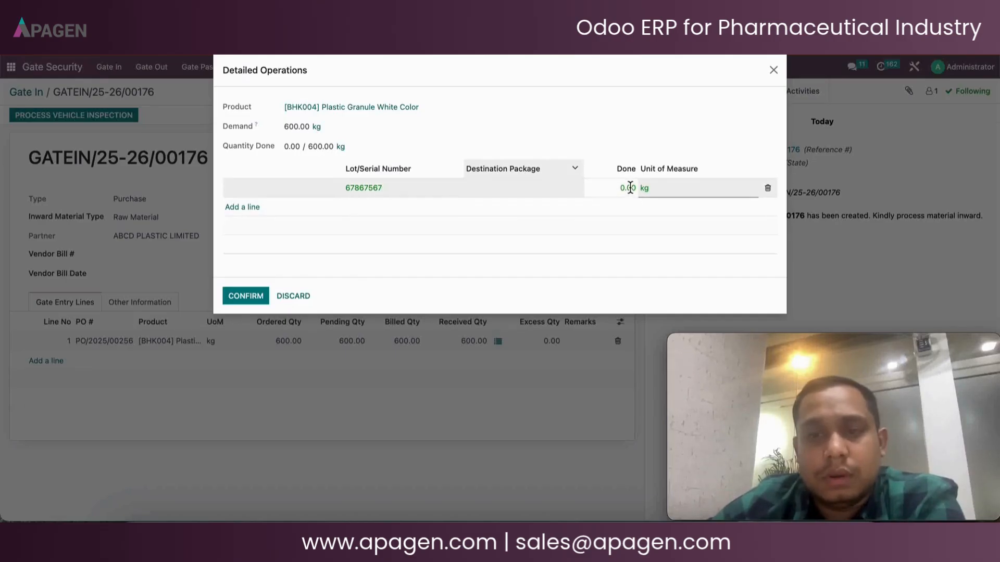
pyautogui.press('BackSpace')
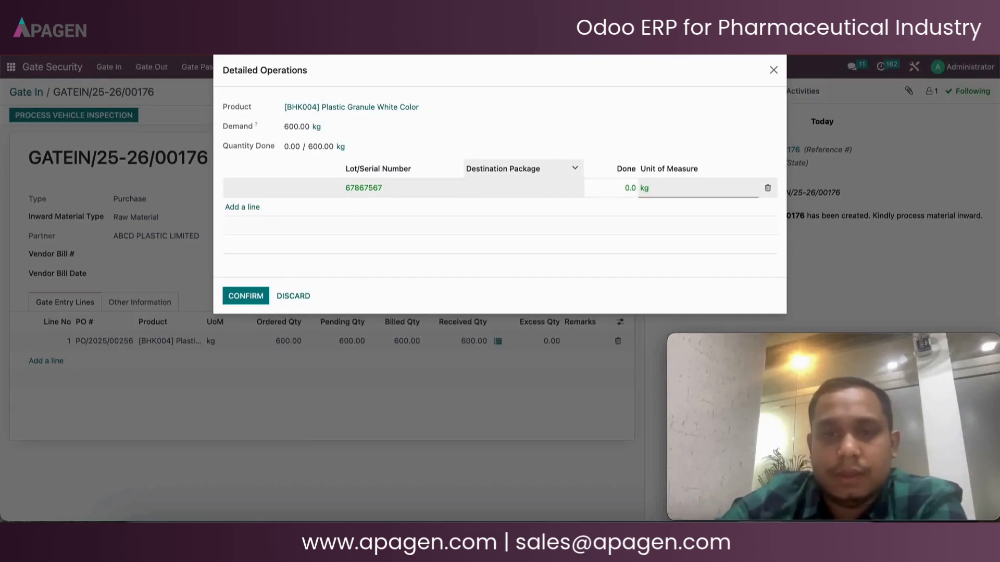
pyautogui.write('600')
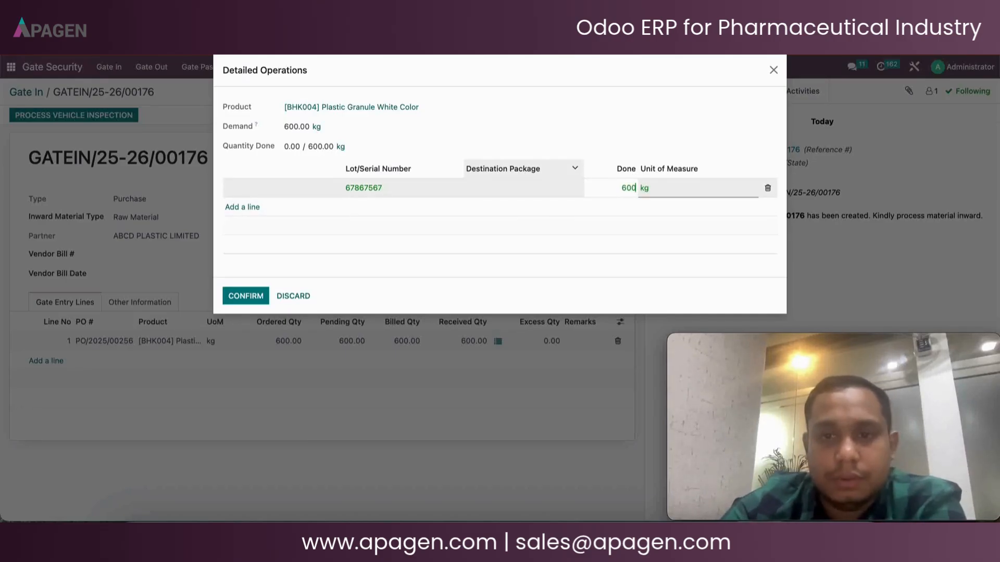
pyautogui.click(228, 297)
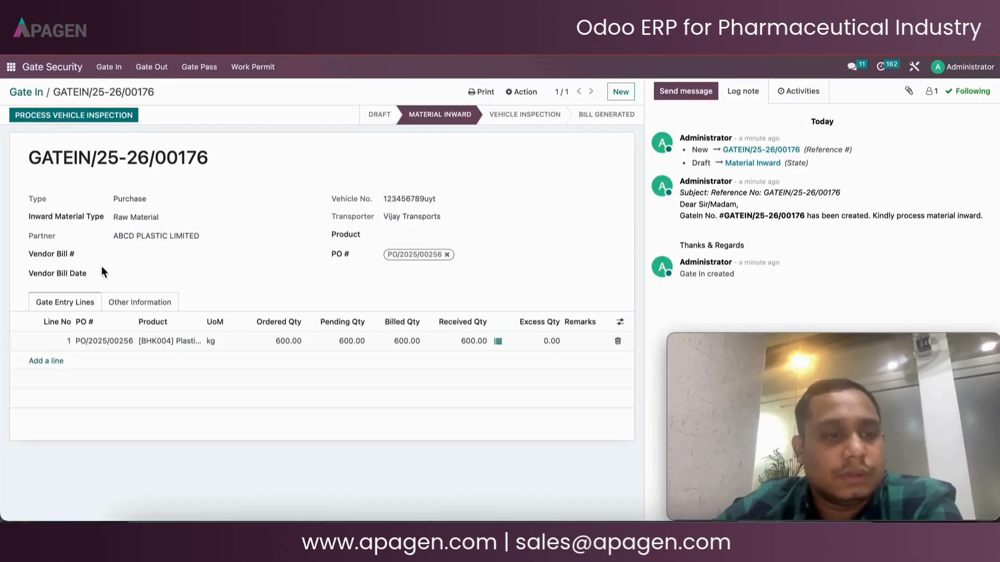
# Try to process the vehicle inspection and dismiss the validation error
pyautogui.click(81, 117)
pyautogui.click(234, 142)
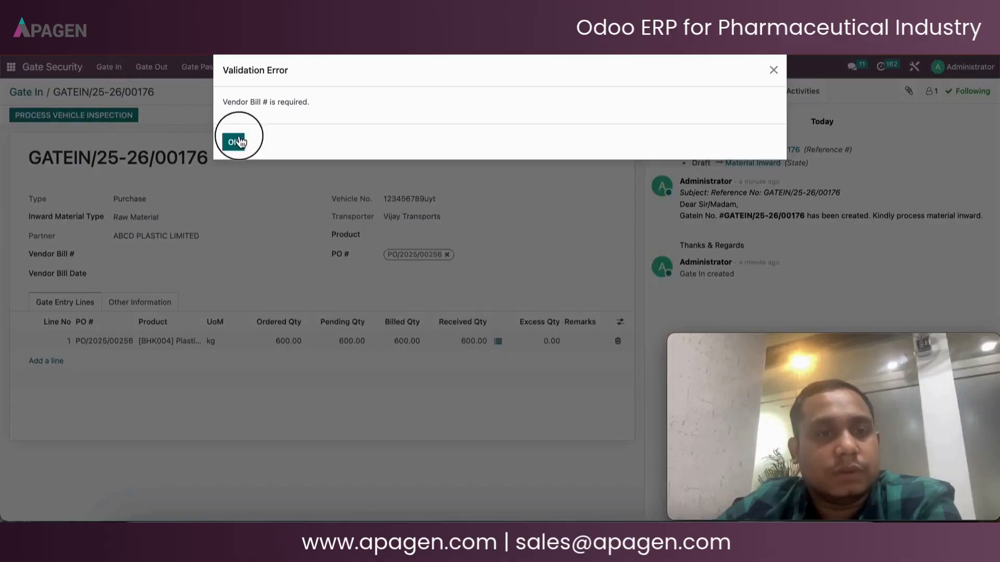
# Enter the vendor bill number and set the vendor bill date to 26/06/2025
pyautogui.click(173, 253)
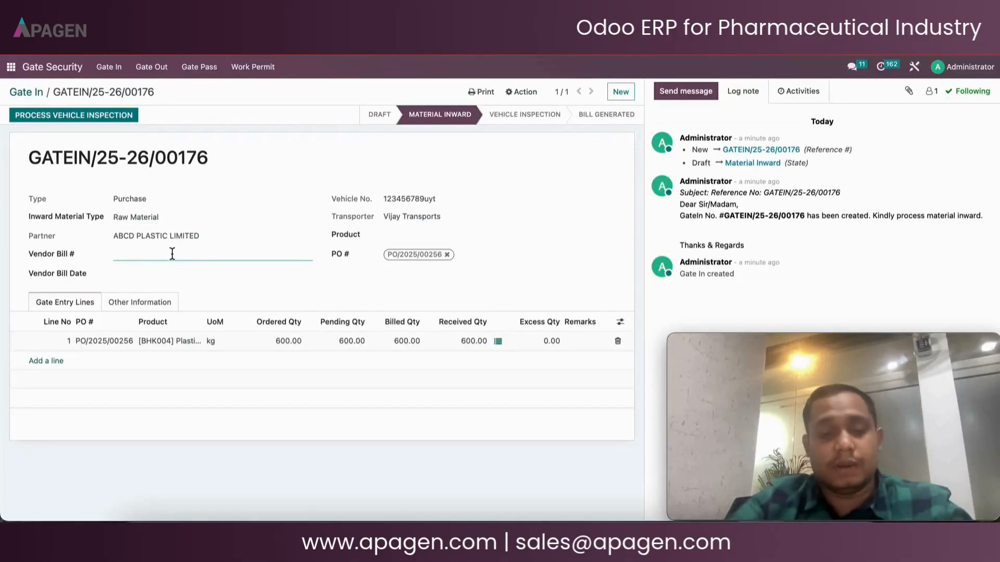
pyautogui.write('12345')
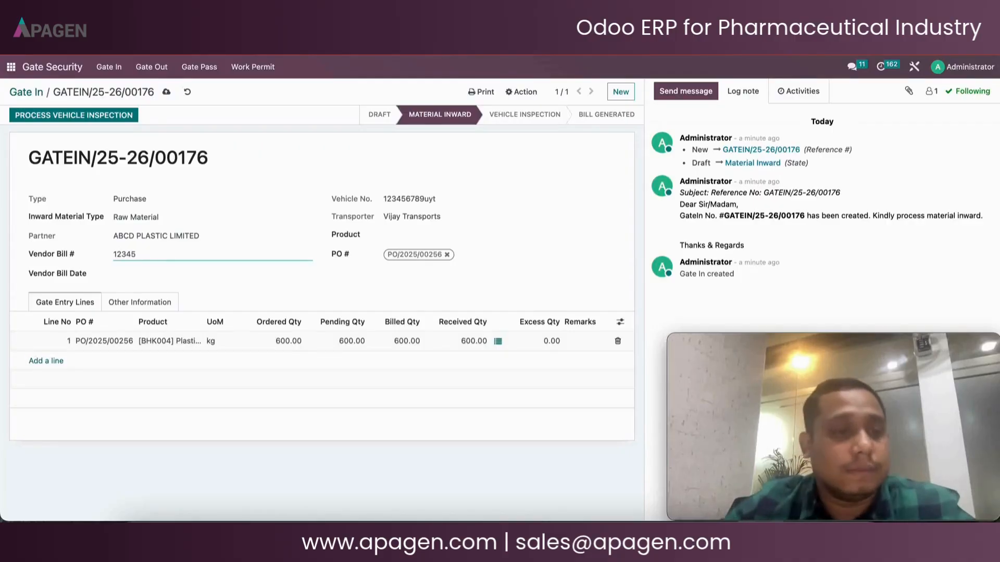
pyautogui.click(177, 276)
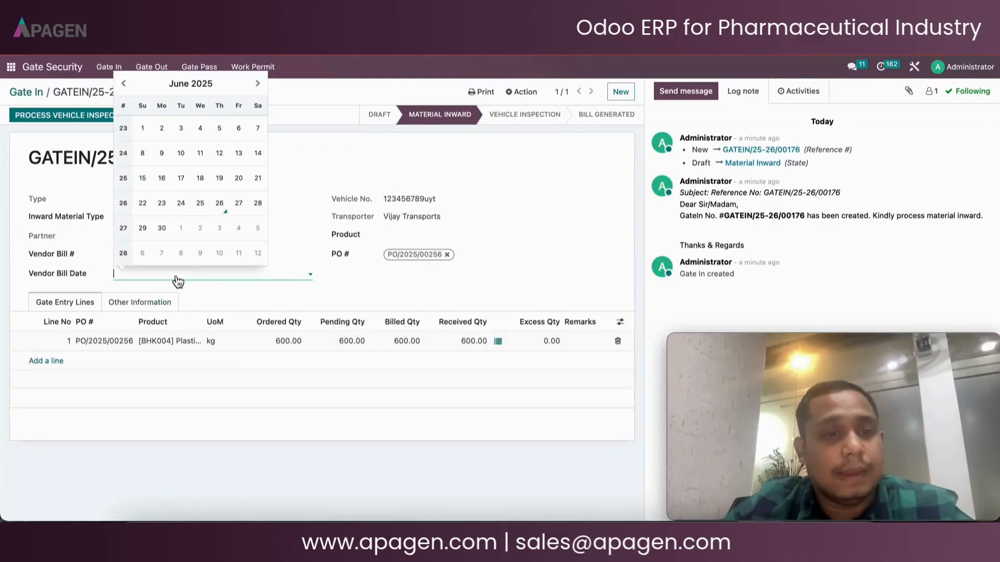
pyautogui.click(219, 203)
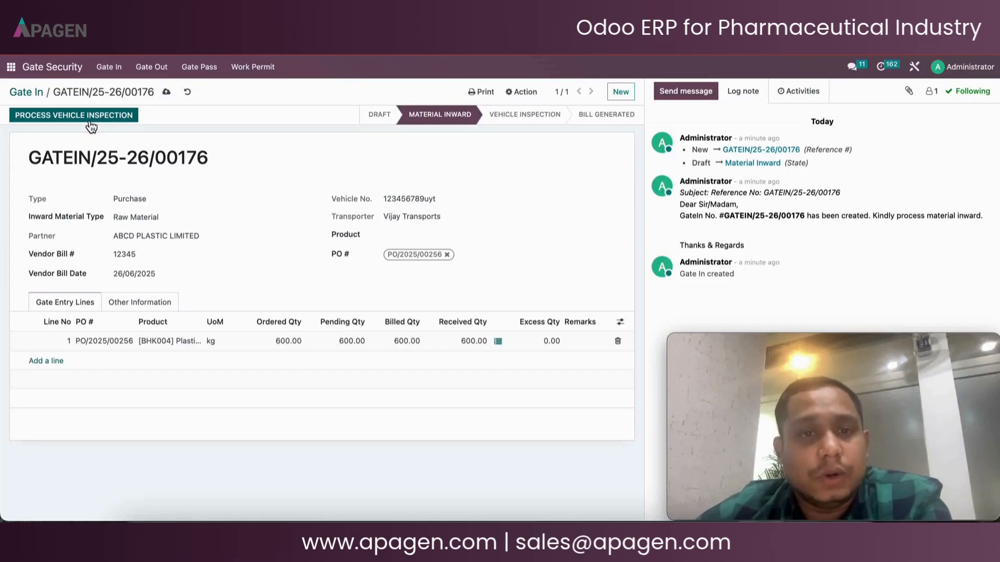
# Process the vehicle inspection and mark all ten vehicle inspection checkpoints as OK
pyautogui.click(89, 121)
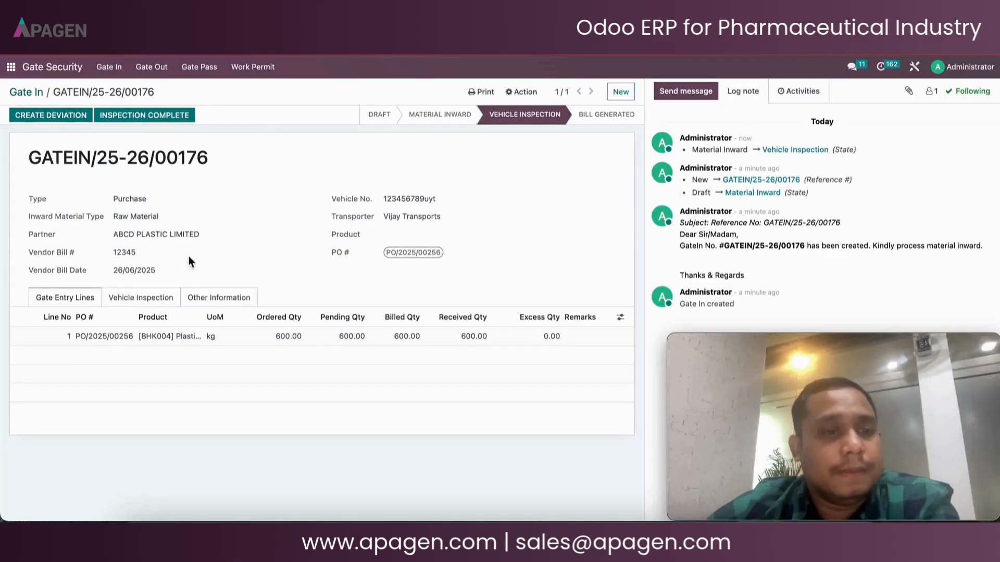
pyautogui.click(139, 305)
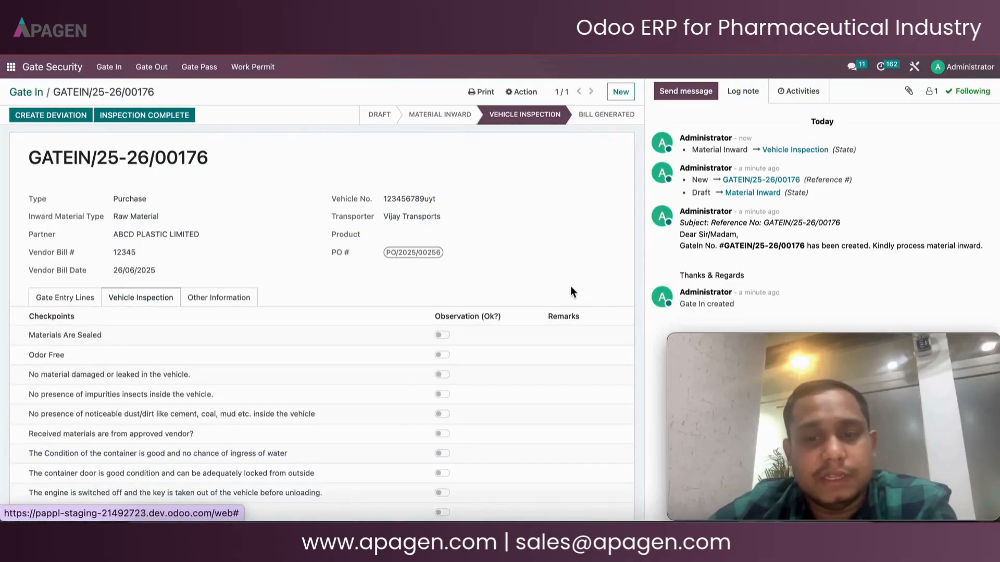
pyautogui.scroll(-3, 571, 285)
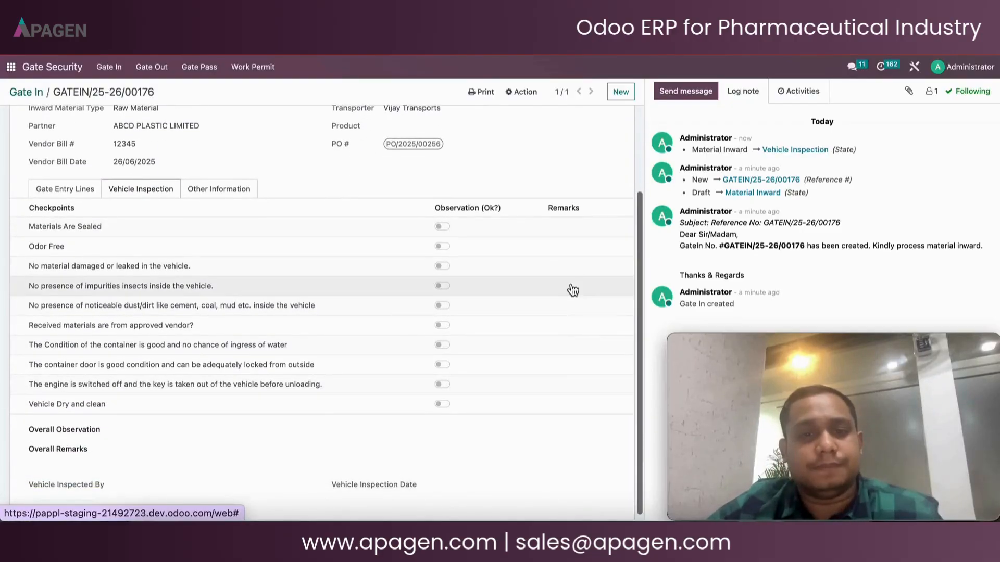
pyautogui.click(448, 227)
pyautogui.click(448, 246)
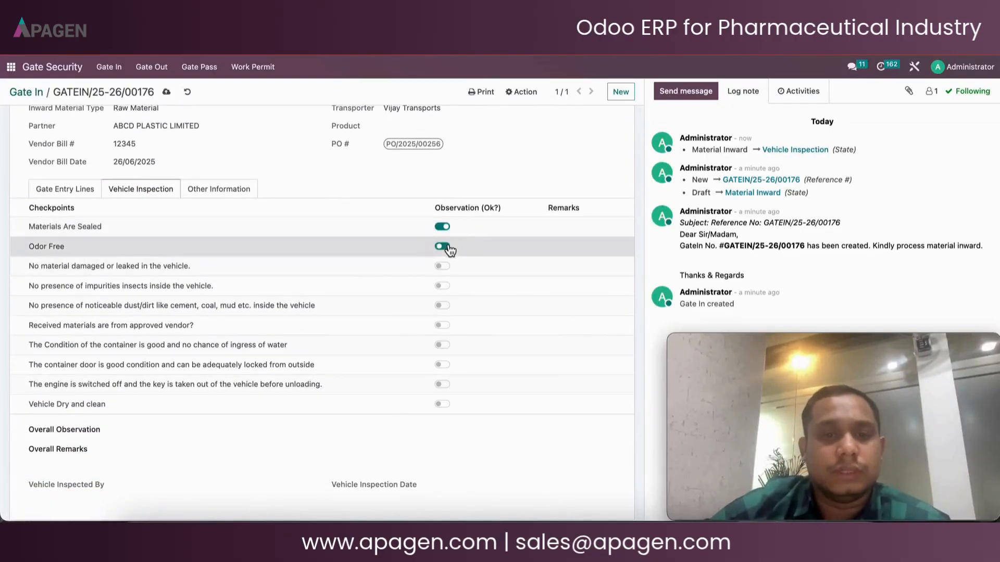
pyautogui.click(444, 267)
pyautogui.click(442, 287)
pyautogui.click(443, 306)
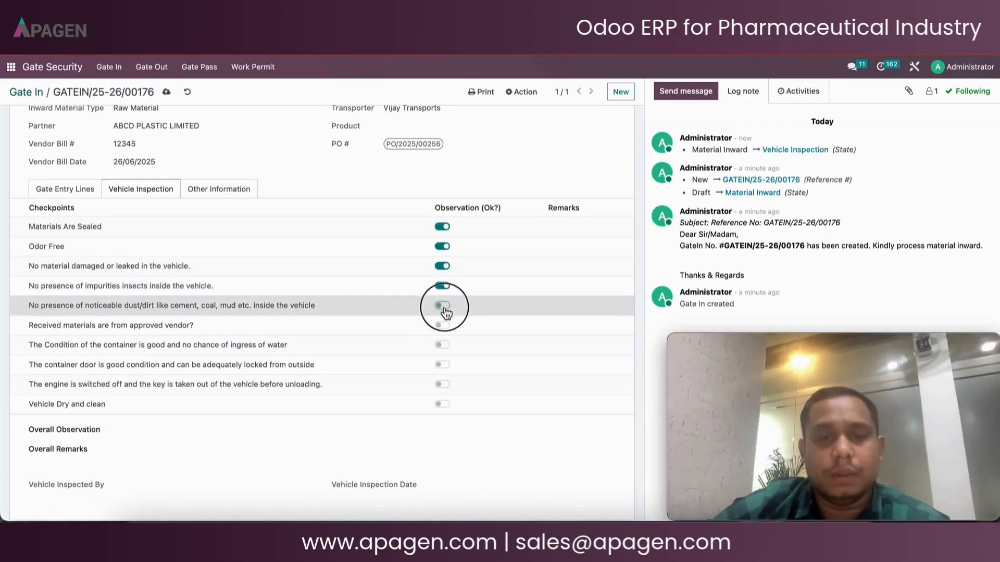
pyautogui.click(443, 326)
pyautogui.click(443, 346)
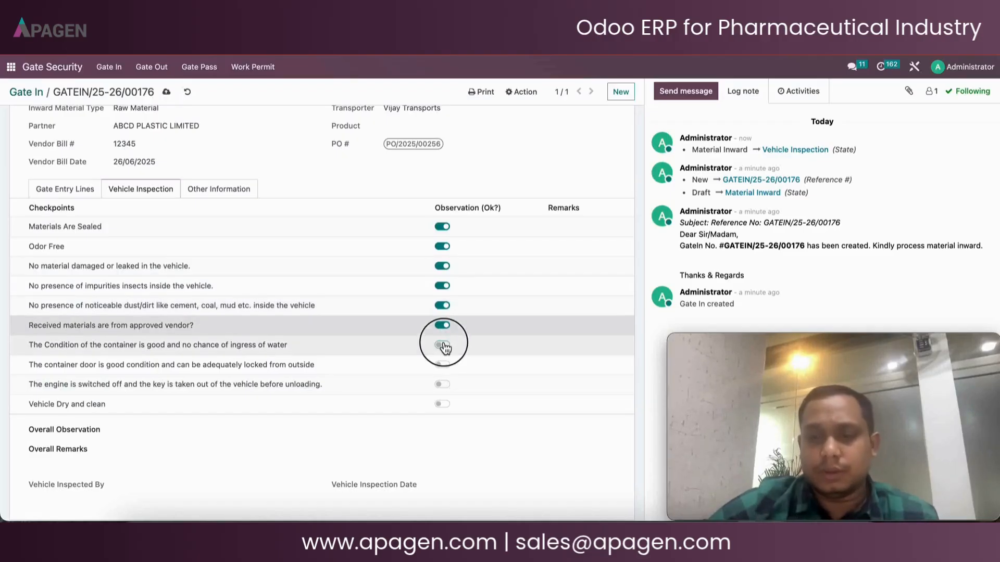
pyautogui.click(443, 366)
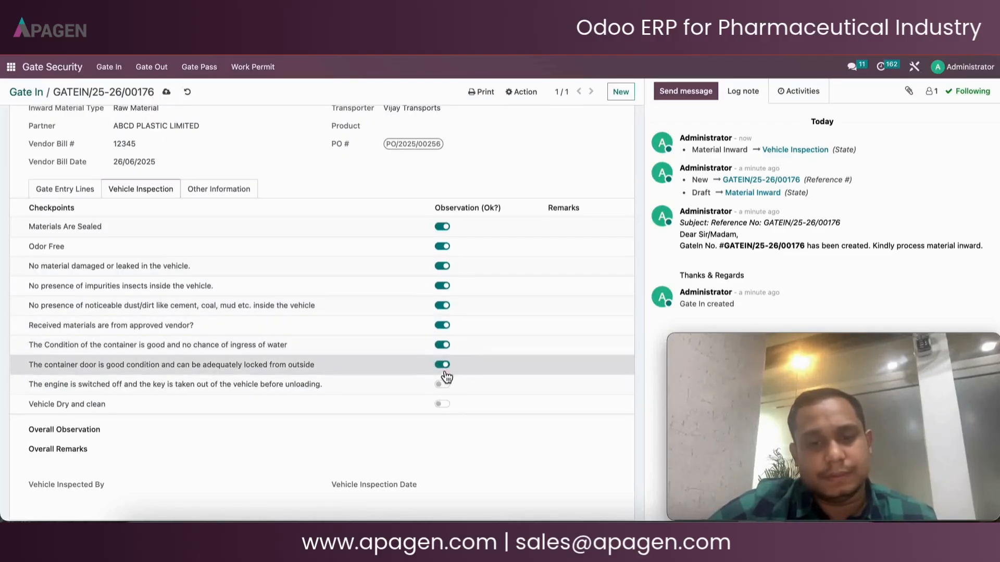
pyautogui.click(449, 385)
pyautogui.click(444, 406)
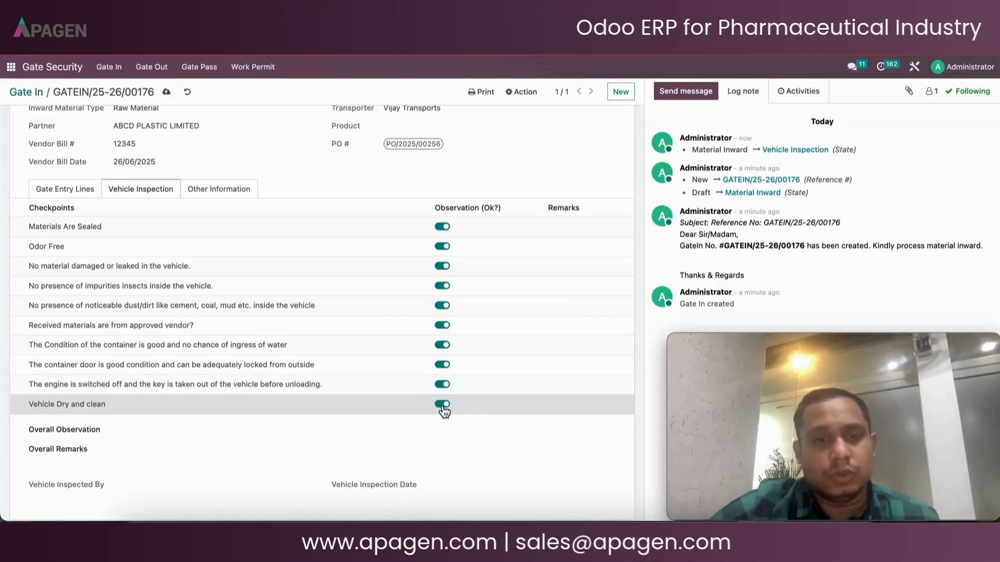
# Set the overall observation to Pass and enter the overall remarks Passed
pyautogui.click(202, 431)
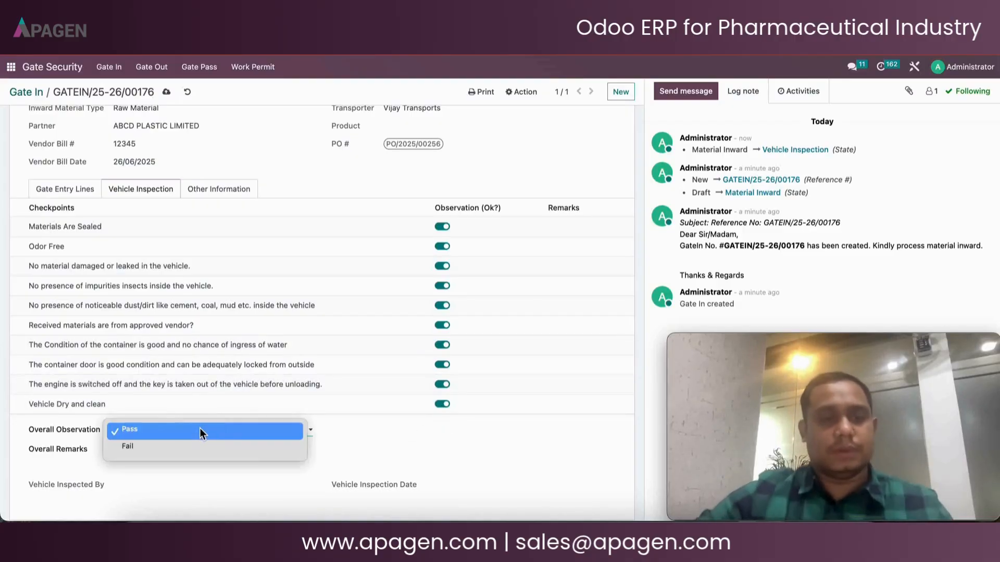
pyautogui.click(202, 432)
pyautogui.click(186, 458)
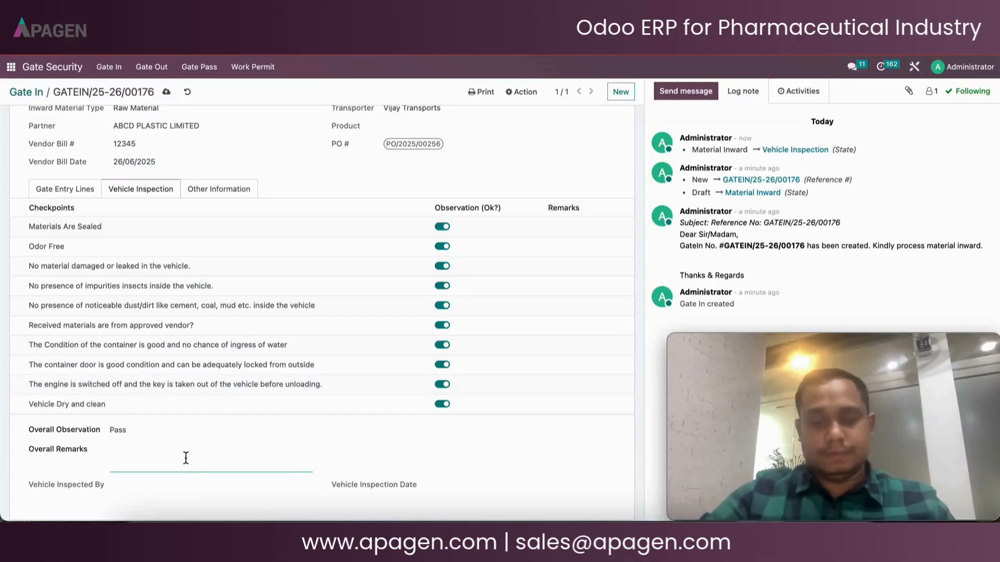
pyautogui.write('Passed')
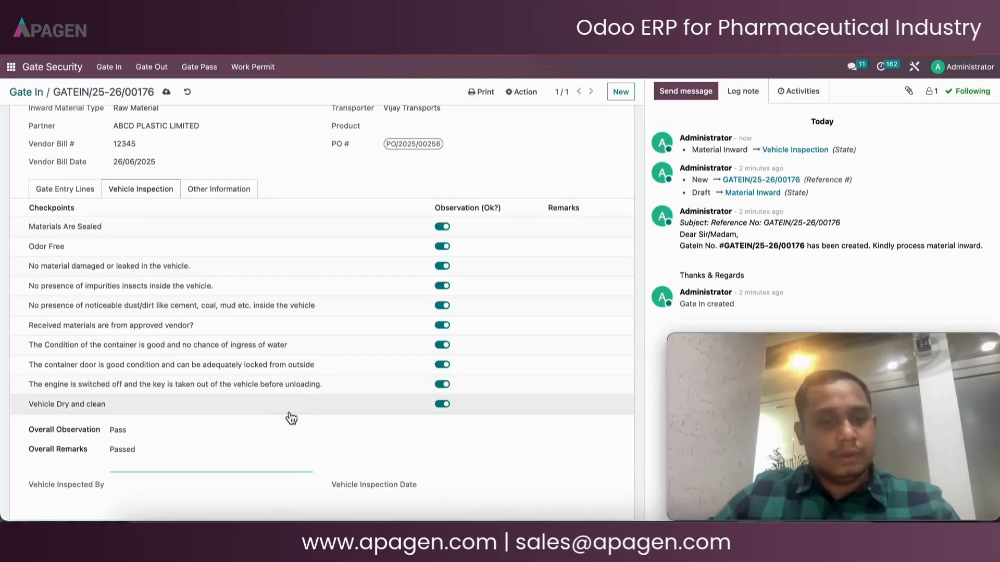
pyautogui.scroll(-1, 297, 412)
pyautogui.scroll(3, 467, 399)
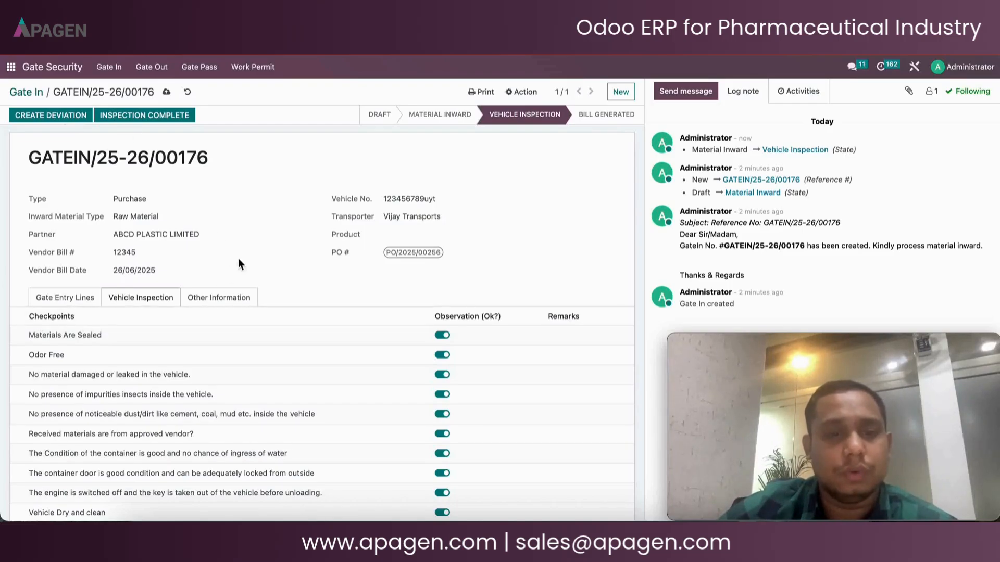
# Complete the vehicle inspection and generate the vendor bill for the gate entry
pyautogui.click(173, 117)
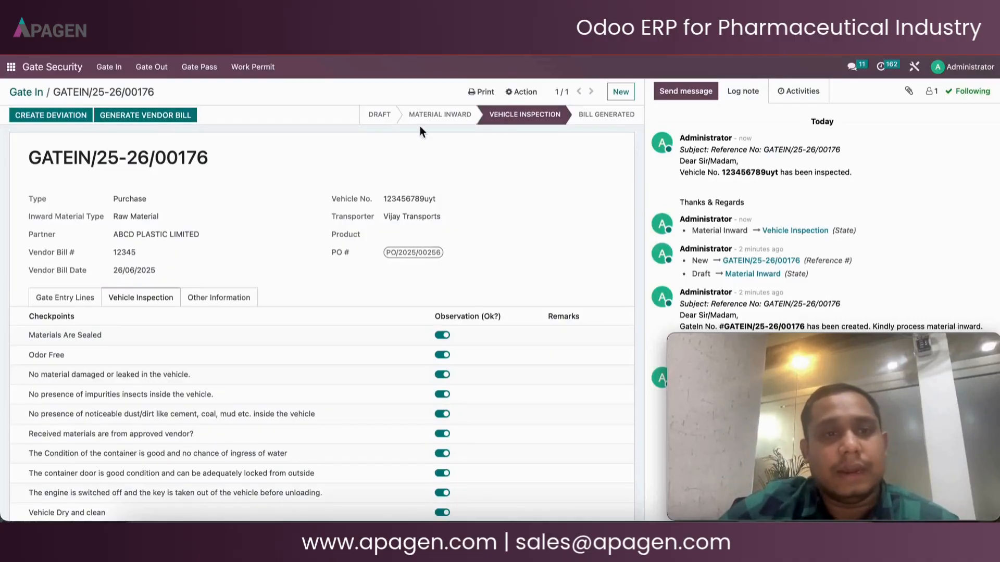
pyautogui.click(147, 115)
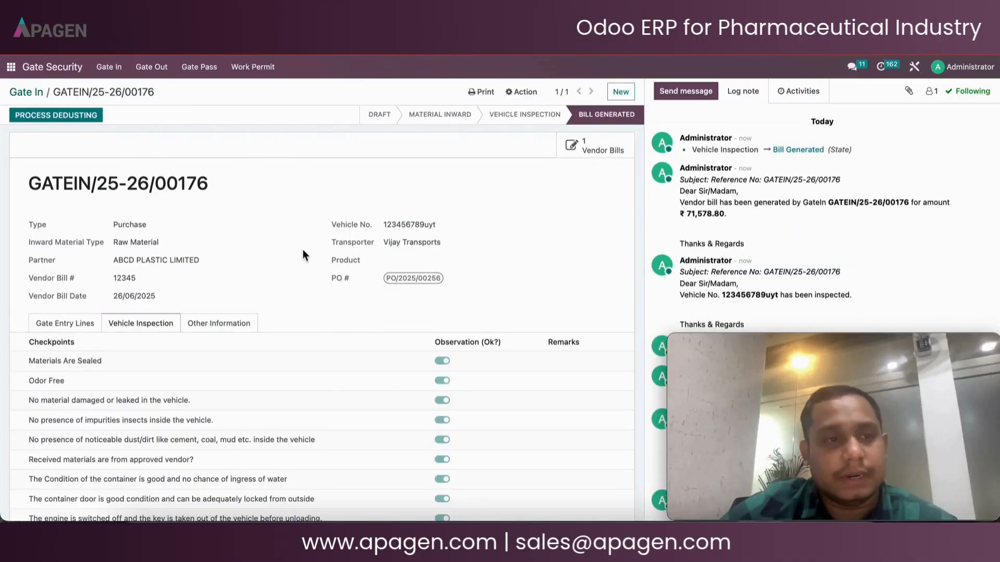
# Process dedusting and mark all five dedusting checkpoints as OK
pyautogui.click(86, 122)
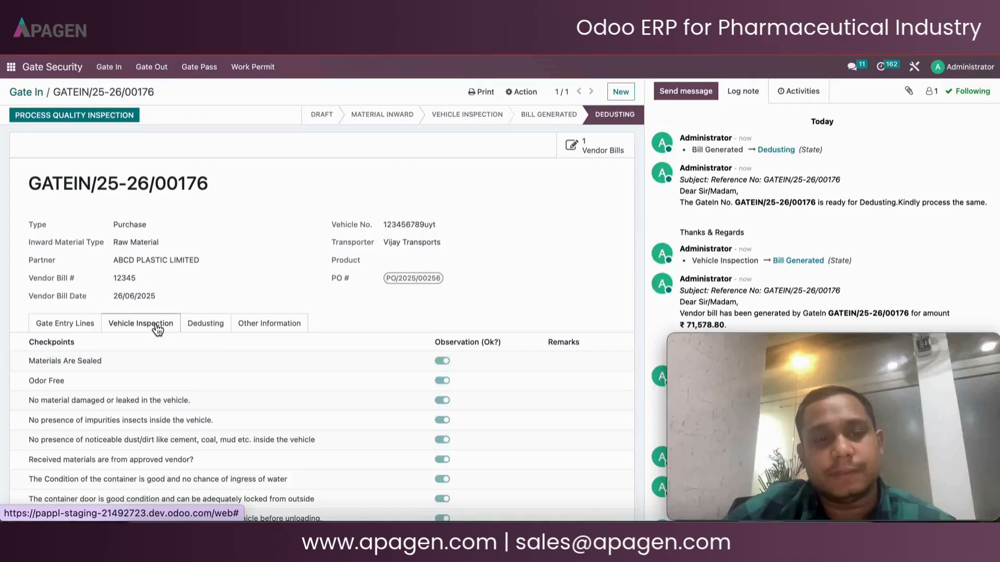
pyautogui.click(226, 325)
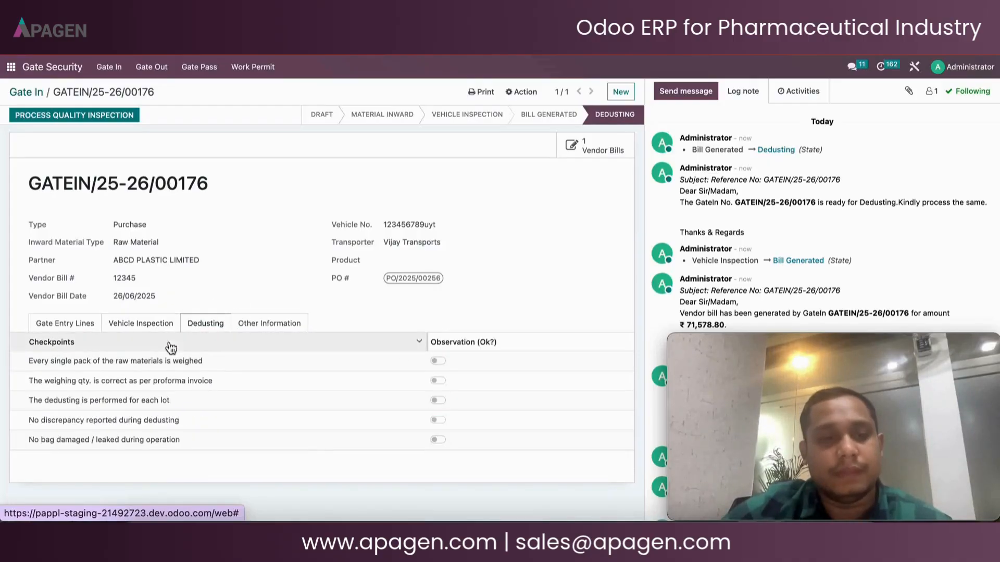
pyautogui.click(438, 361)
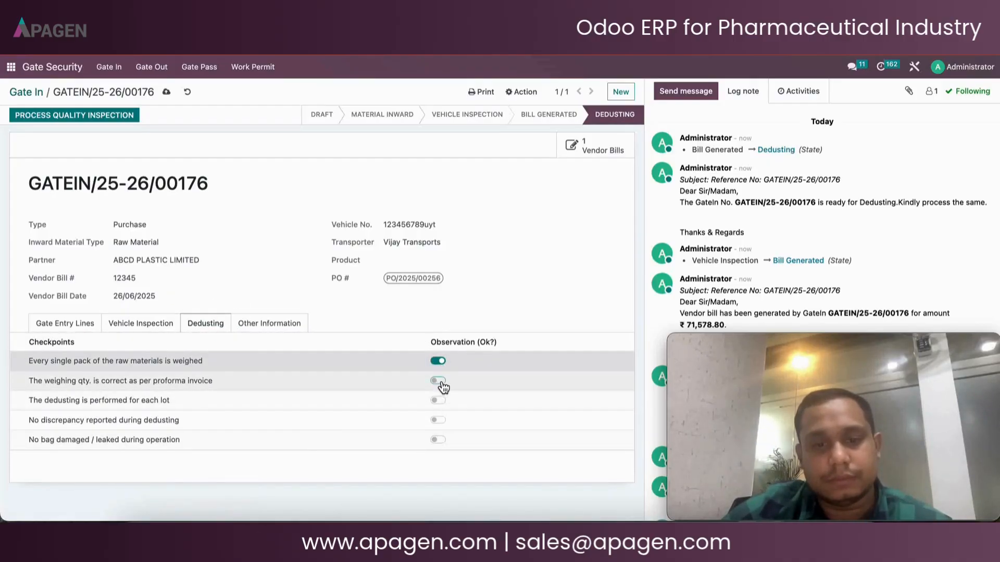
pyautogui.click(438, 381)
pyautogui.click(438, 401)
pyautogui.click(438, 420)
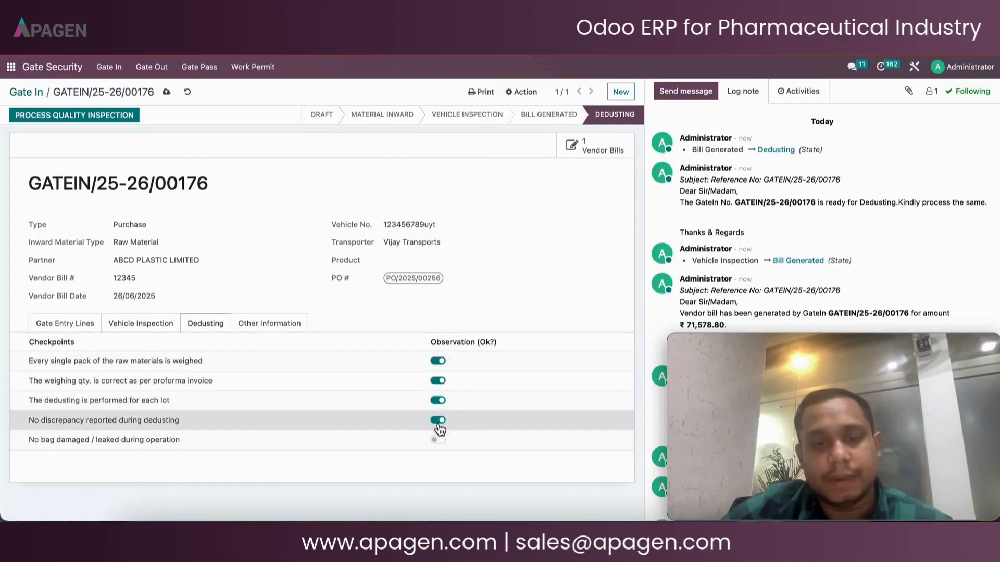
pyautogui.click(438, 440)
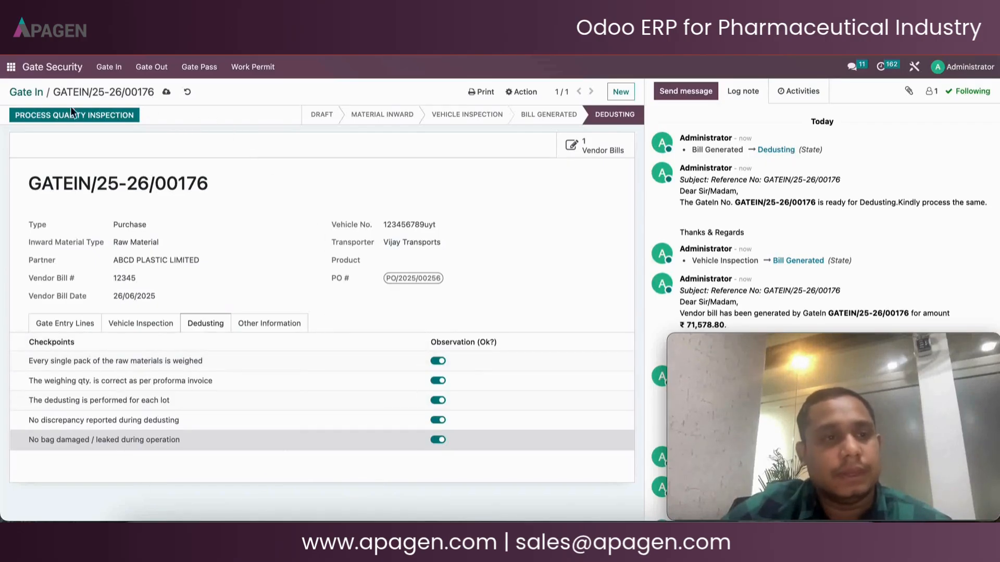
# Send the entry to quality inspection and reopen GATEIN/25-26/00176 from the Quality app's Gate In list
pyautogui.click(54, 119)
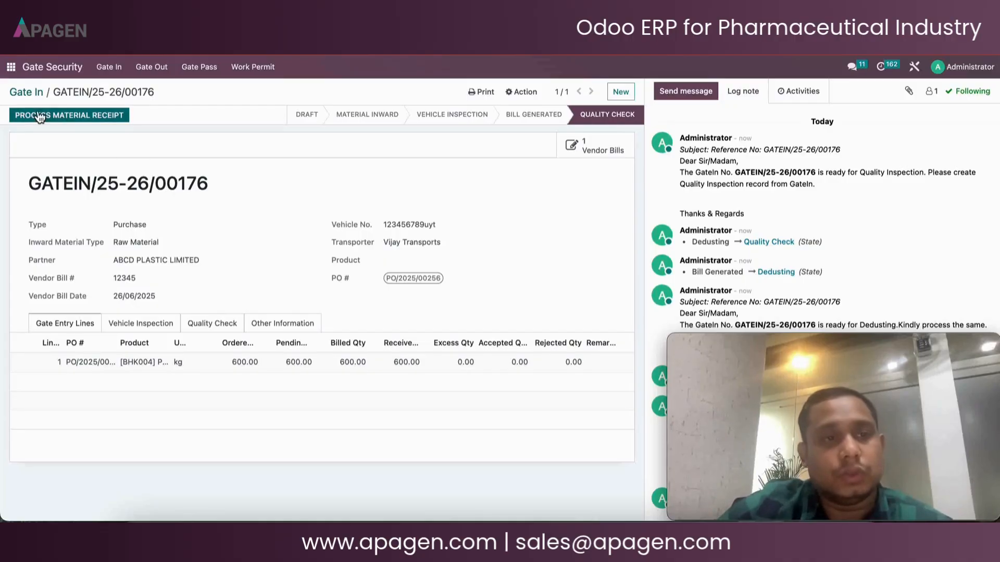
pyautogui.click(12, 68)
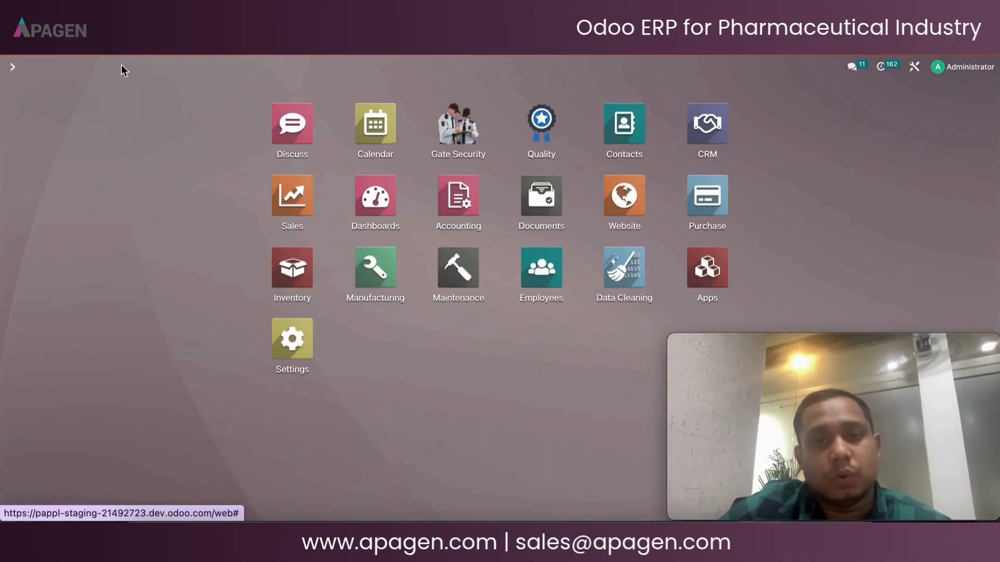
pyautogui.click(552, 122)
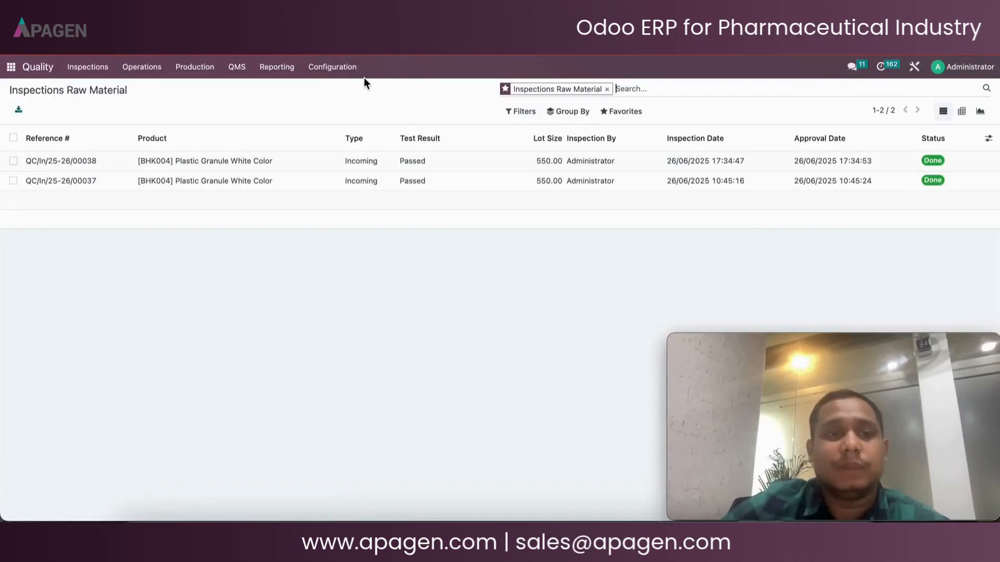
pyautogui.click(142, 66)
pyautogui.click(155, 93)
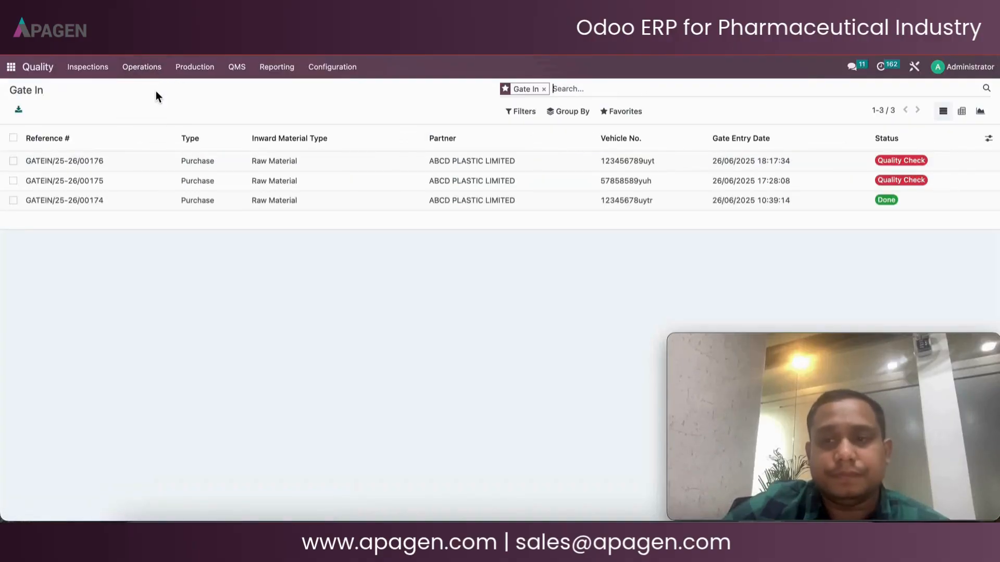
pyautogui.click(171, 162)
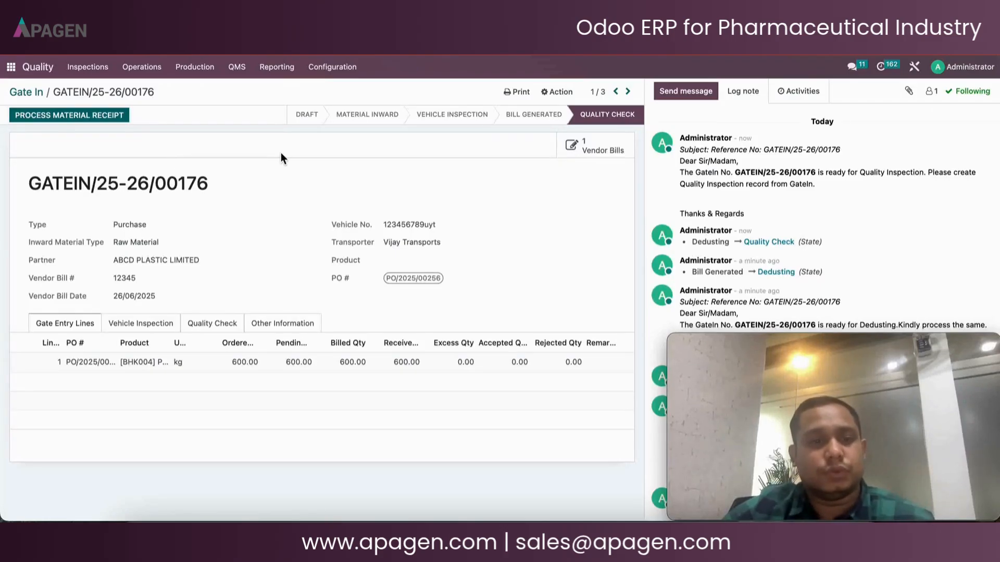
# Collect a sample for lot 67867567 from the entry's quality check lines
pyautogui.click(216, 325)
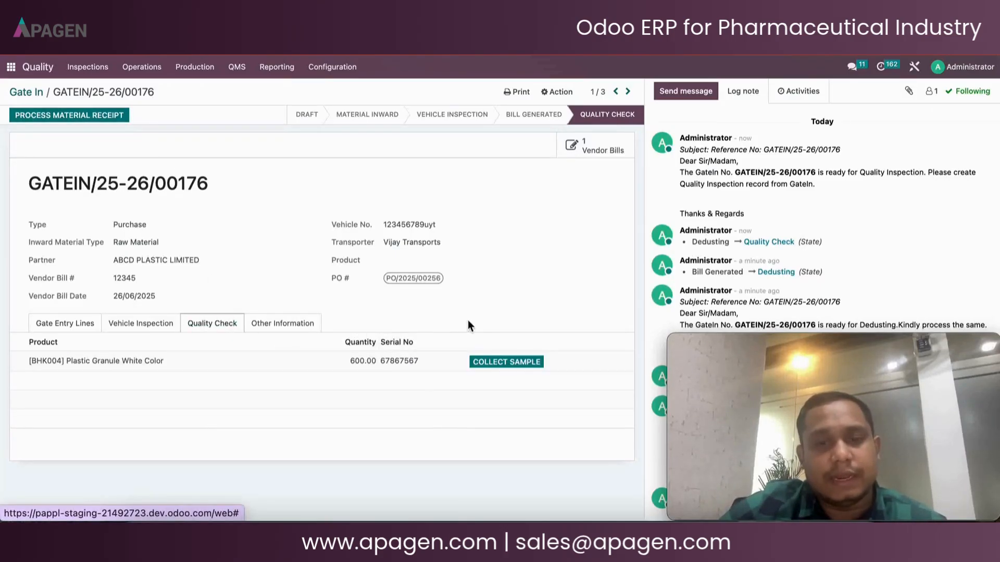
pyautogui.click(529, 362)
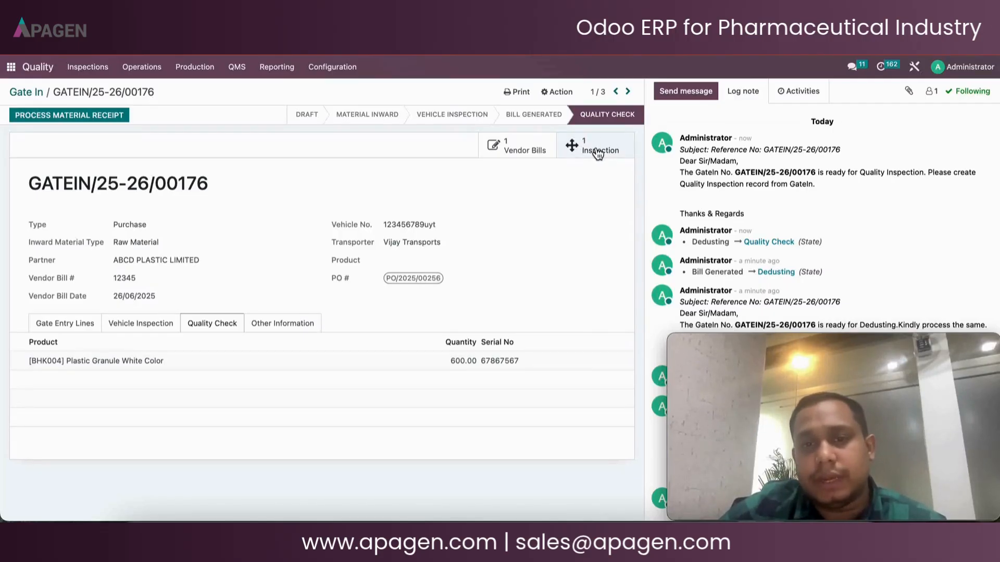
pyautogui.click(82, 71)
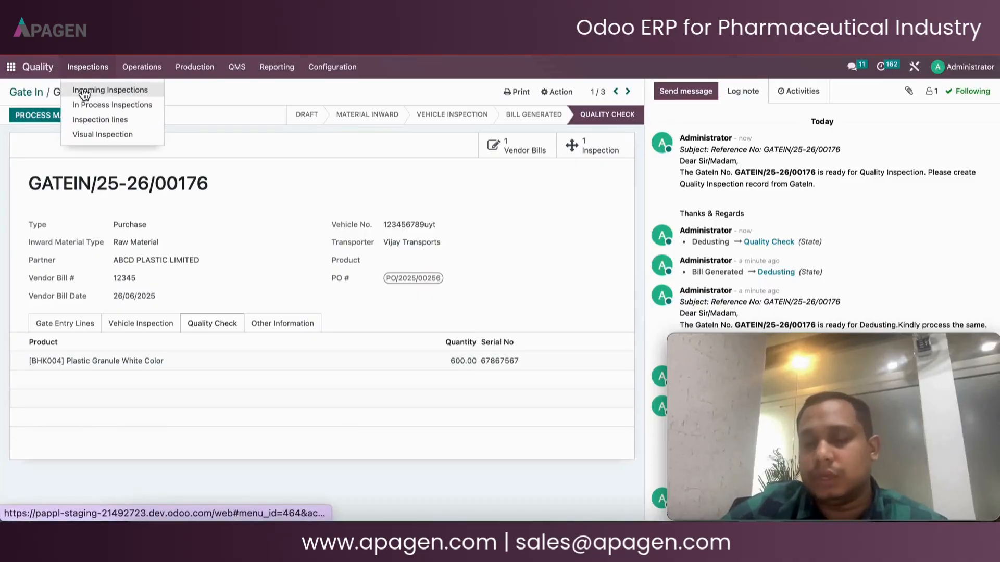
pyautogui.click(570, 182)
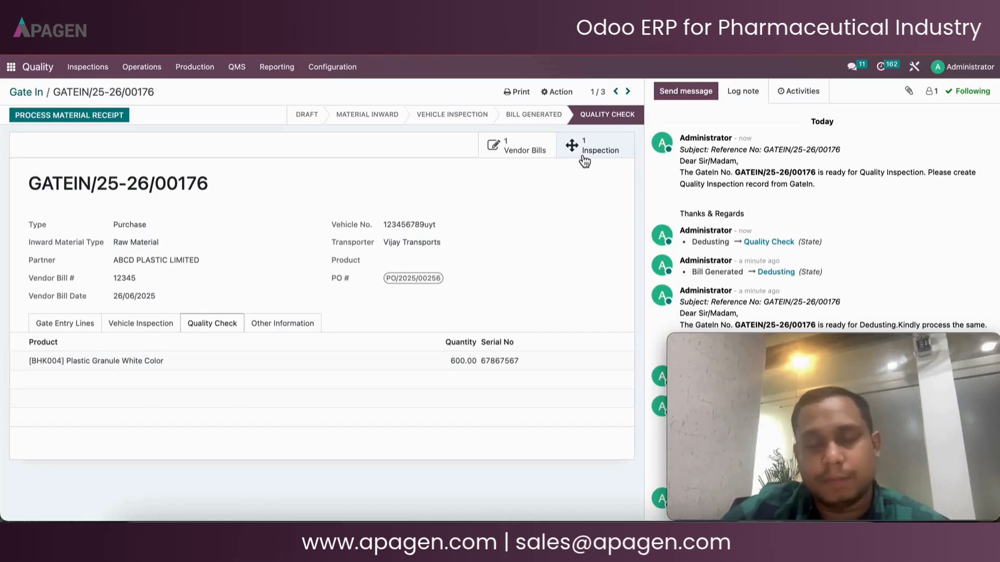
# Open the linked quality inspection record and start the inspection
pyautogui.click(584, 156)
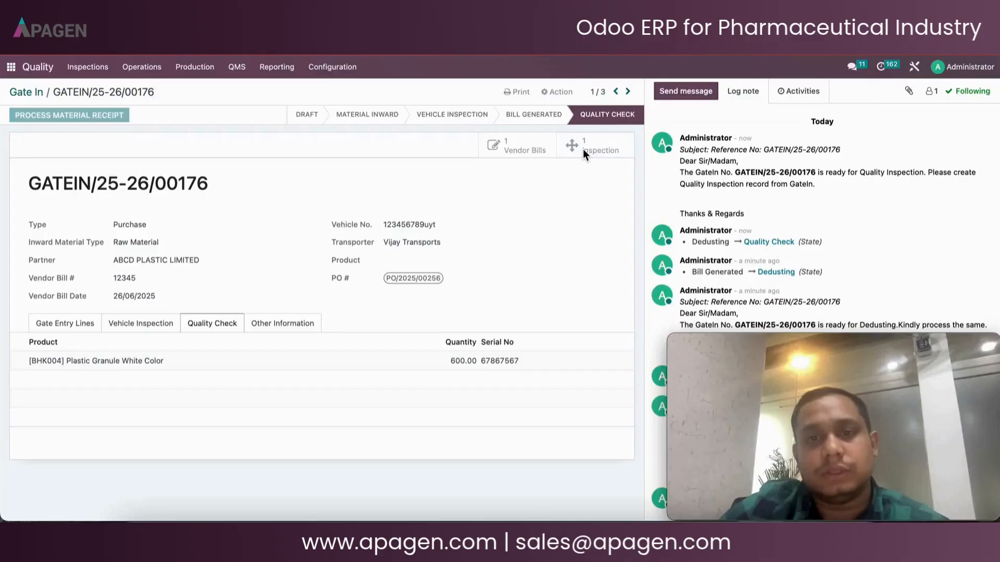
pyautogui.click(519, 160)
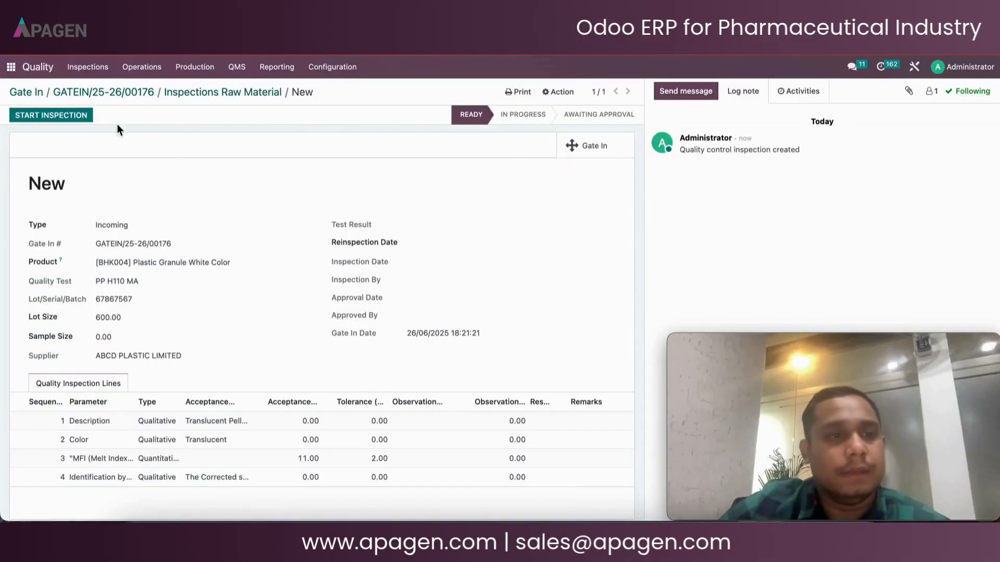
pyautogui.click(78, 116)
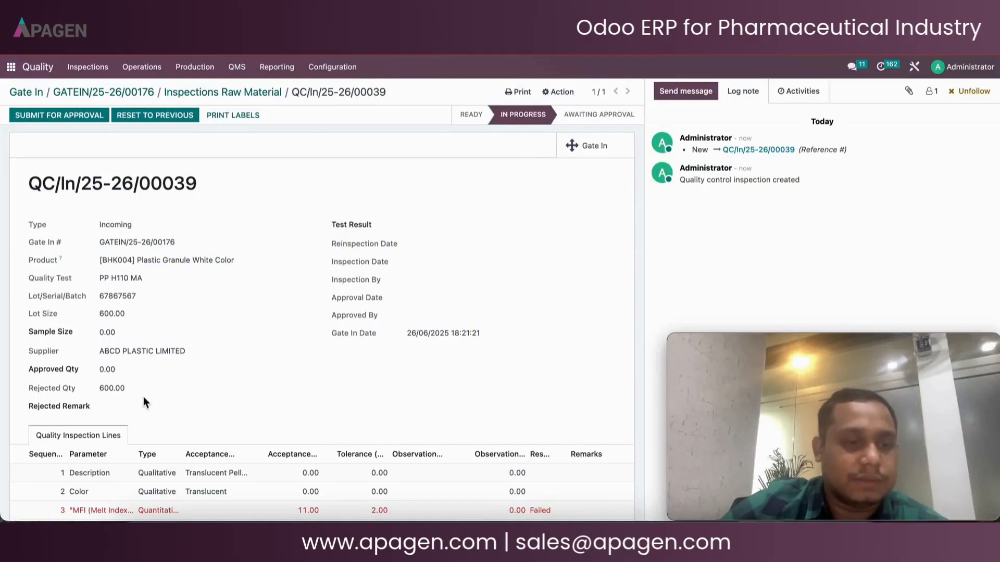
# Set the Description line's result to Passed and enter its observation as "good"
pyautogui.scroll(-2, 418, 330)
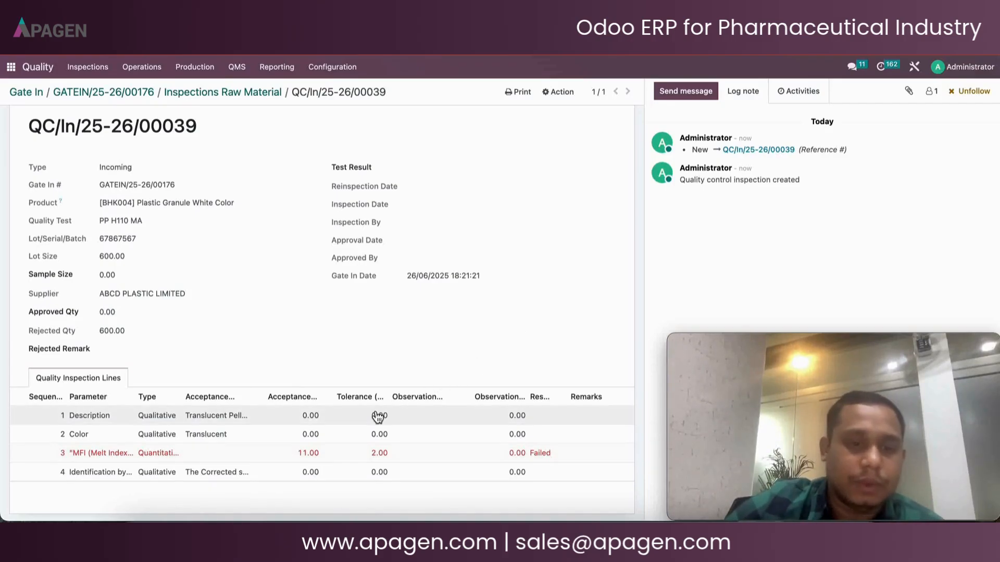
pyautogui.click(553, 417)
pyautogui.click(554, 417)
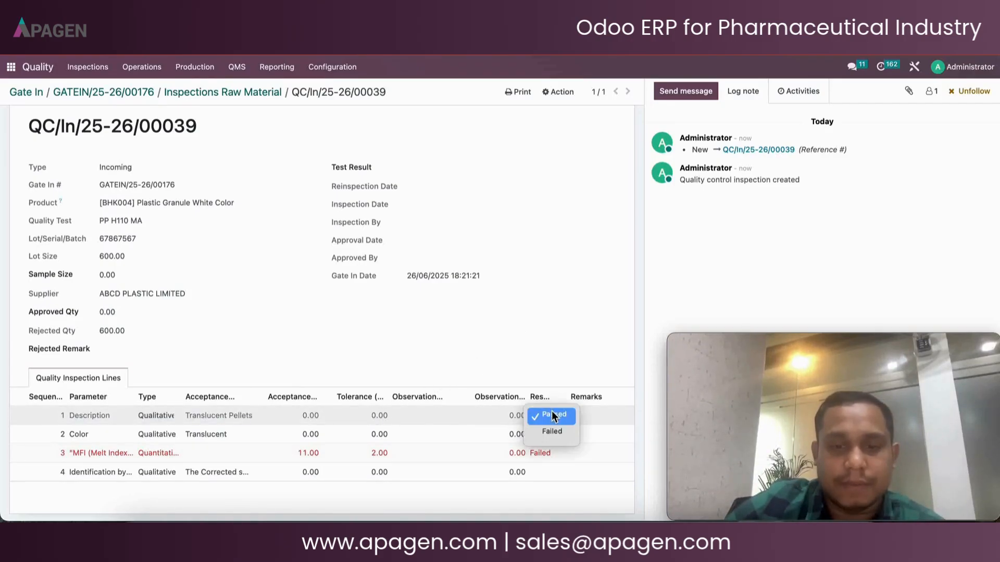
pyautogui.click(553, 415)
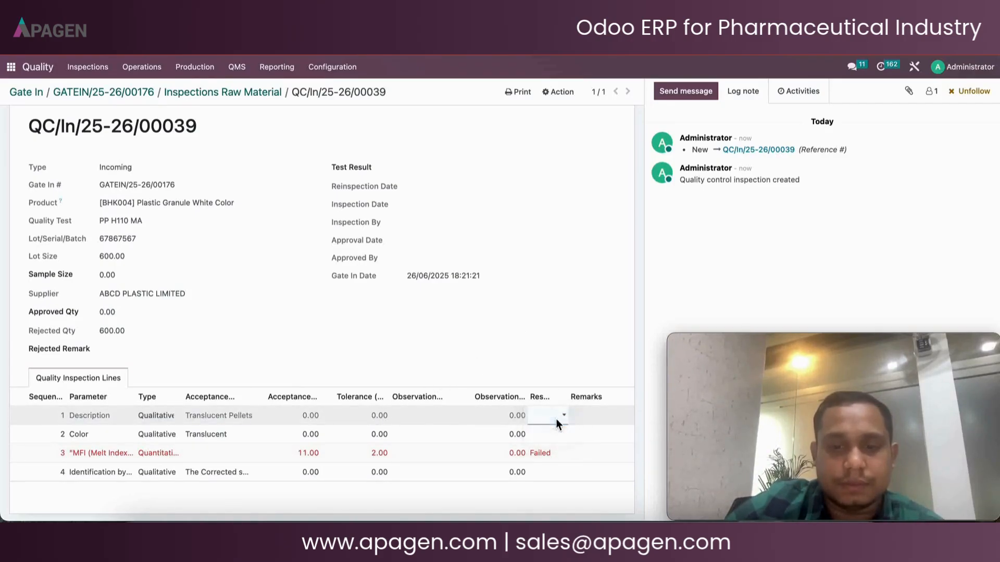
pyautogui.click(418, 416)
pyautogui.write('good')
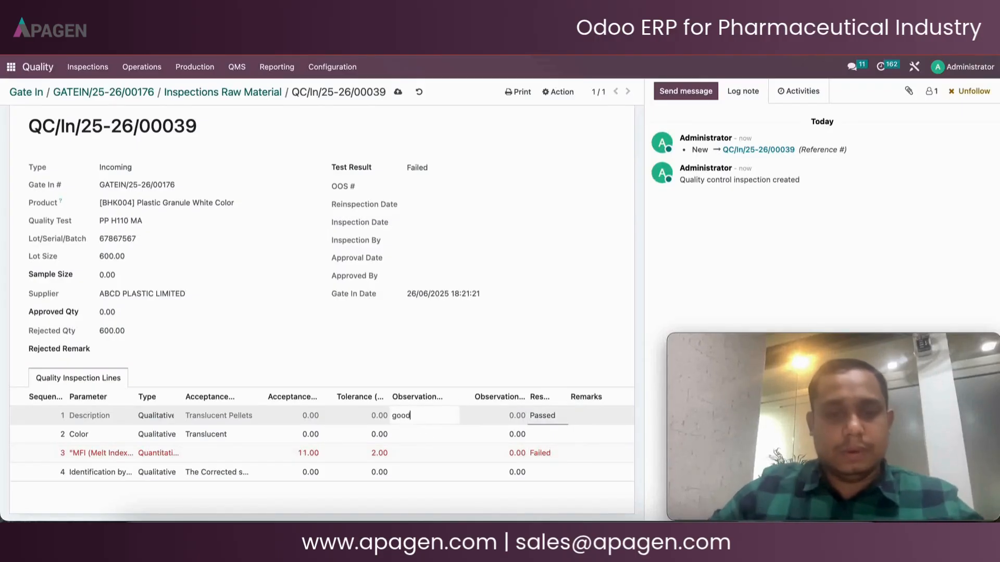
# Enter "good" as the Color line's observation and set its result to Passed
pyautogui.click(416, 435)
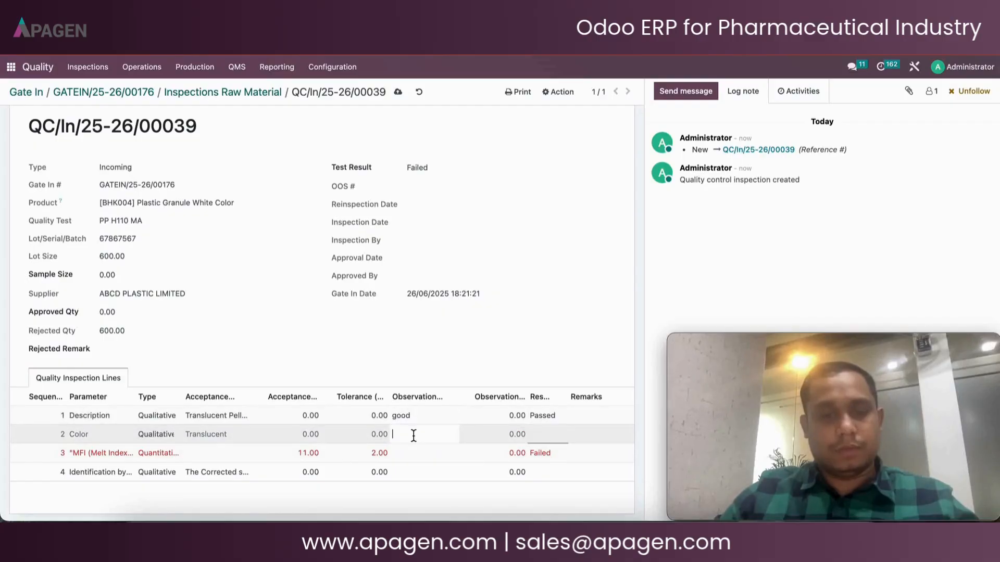
pyautogui.write('good')
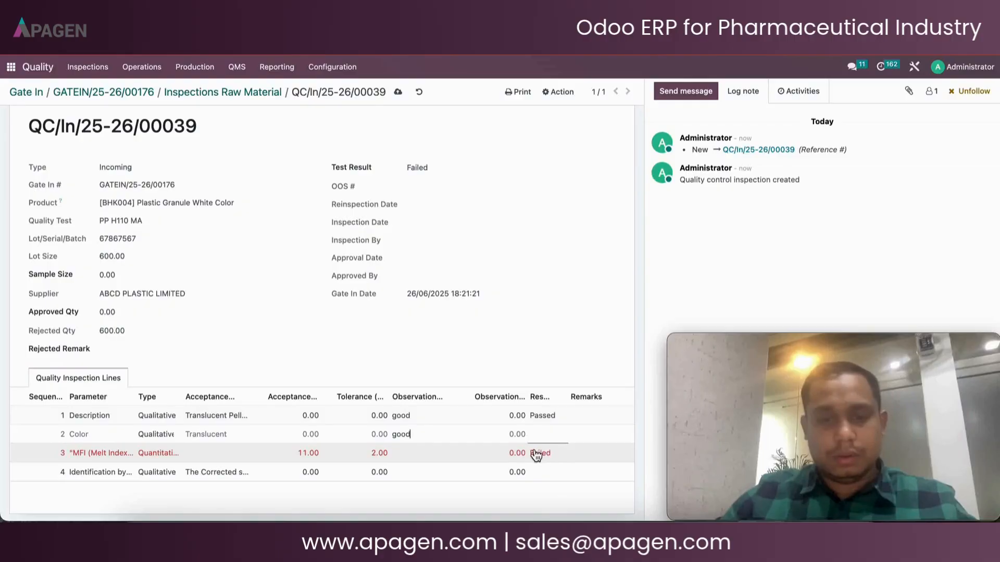
pyautogui.click(519, 460)
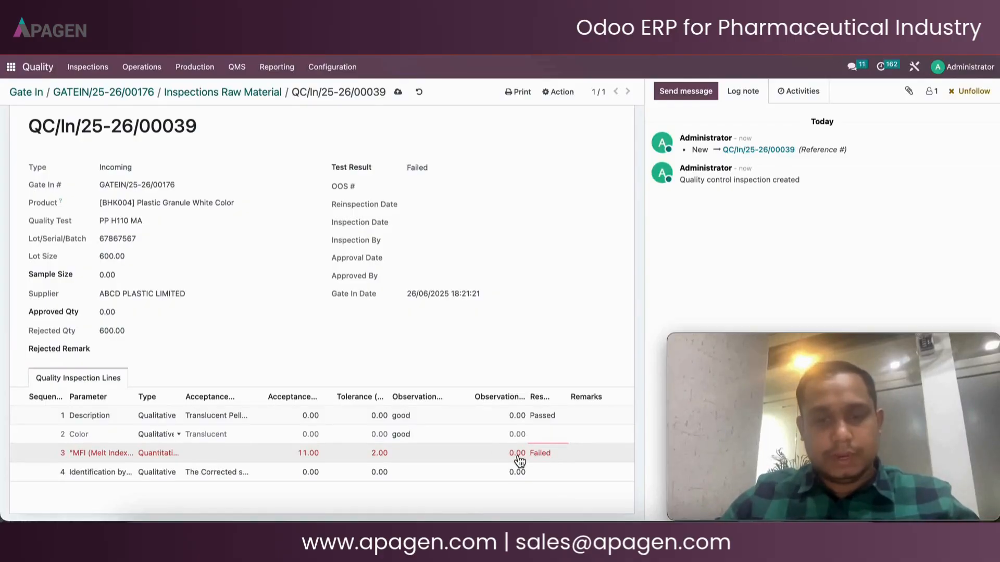
pyautogui.click(545, 434)
pyautogui.click(544, 435)
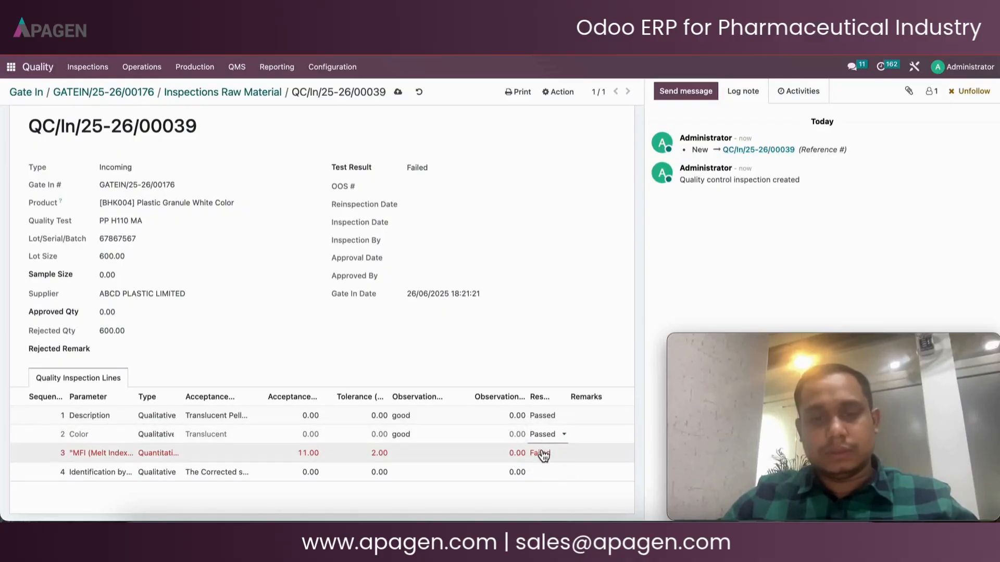
# Set the MFI line's result to Passed and its observation value to 11
pyautogui.click(544, 454)
pyautogui.click(542, 454)
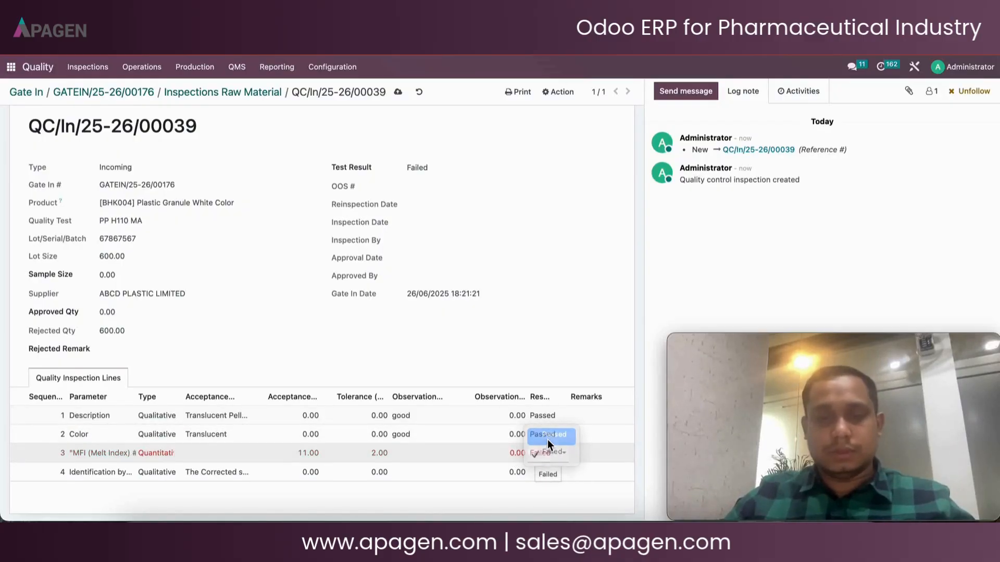
pyautogui.click(548, 440)
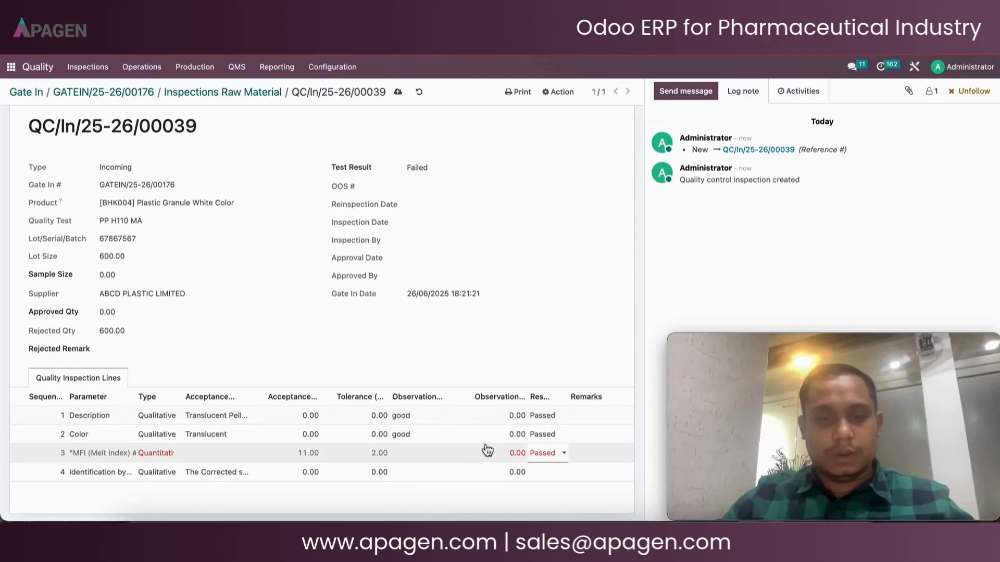
pyautogui.click(522, 455)
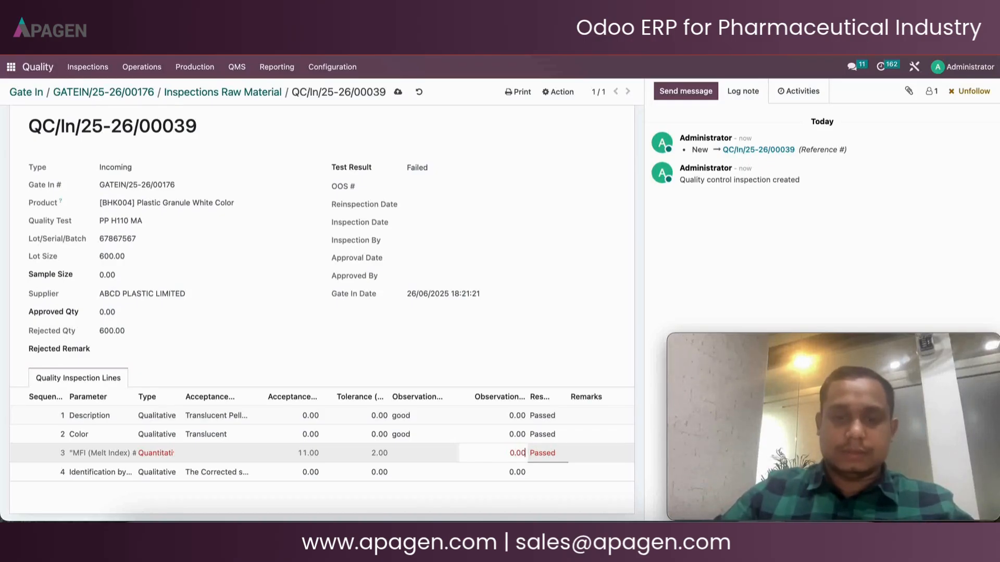
pyautogui.press('BackSpace')
pyautogui.press('BackSpace')
pyautogui.press('BackSpace')
pyautogui.press('BackSpace')
pyautogui.write('1')
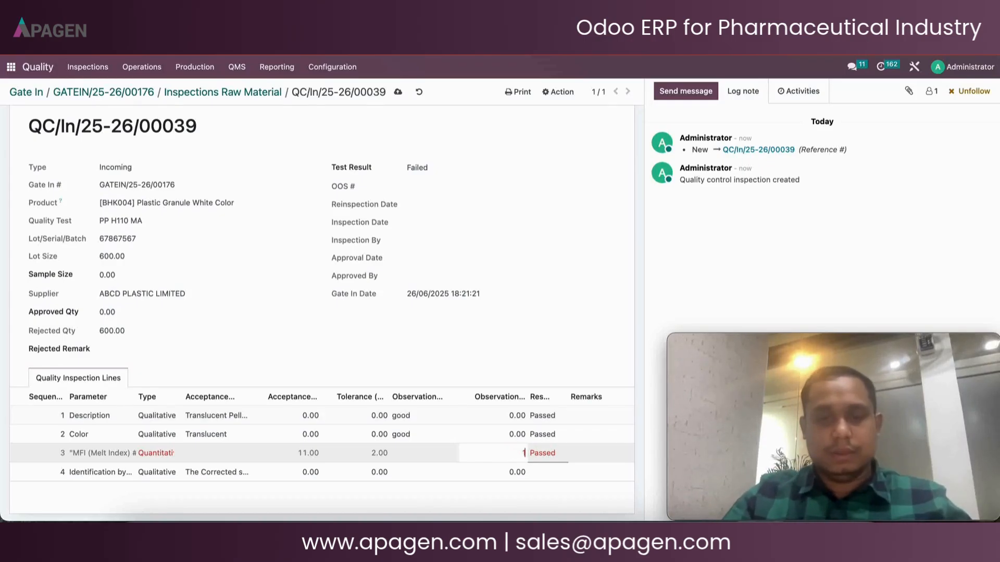
pyautogui.write('1')
pyautogui.click(539, 339)
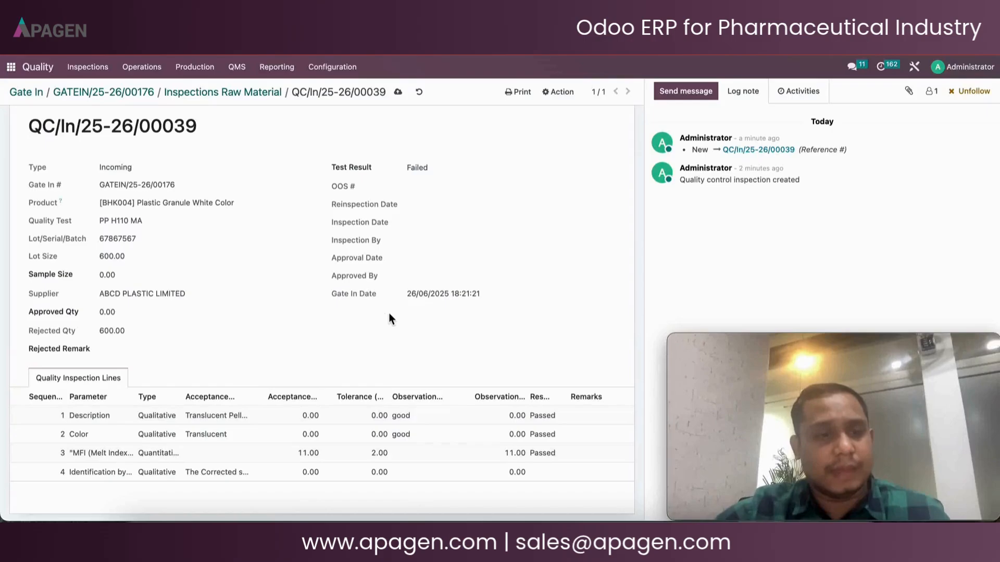
# Try submitting the inspection for approval, then set the approved quantity to 600
pyautogui.scroll(2, 380, 312)
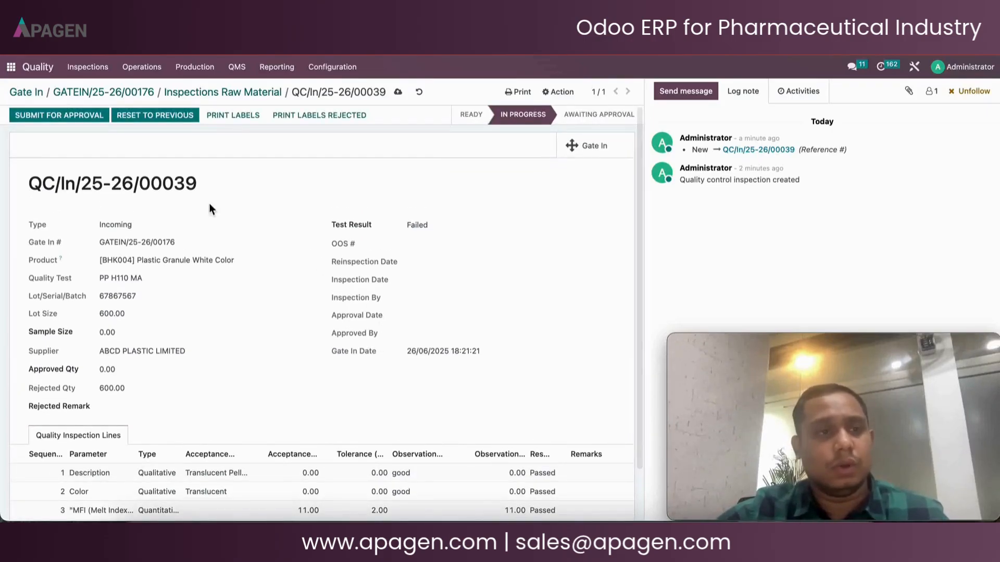
pyautogui.click(74, 114)
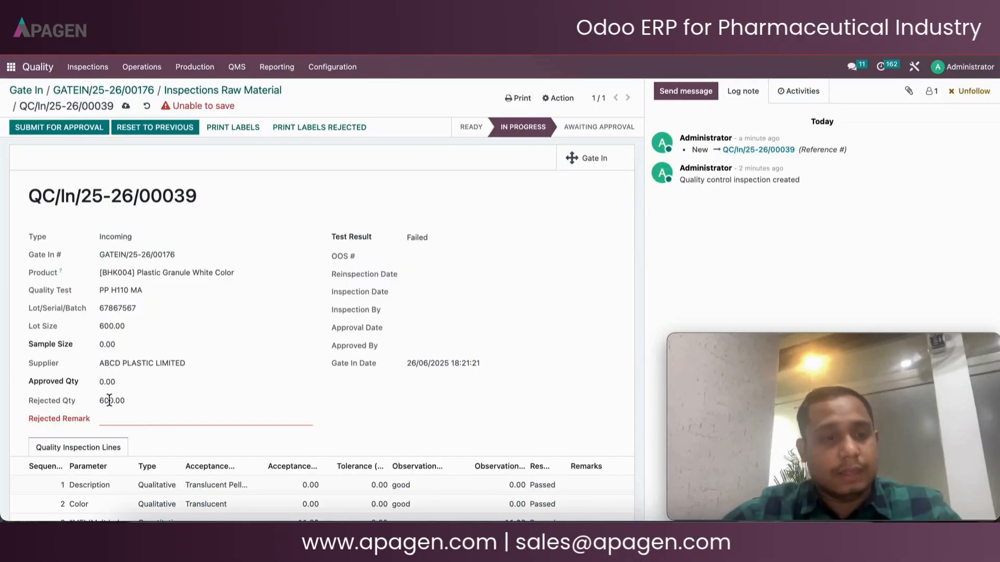
pyautogui.click(122, 386)
pyautogui.press('BackSpace')
pyautogui.press('BackSpace')
pyautogui.press('BackSpace')
pyautogui.press('BackSpace')
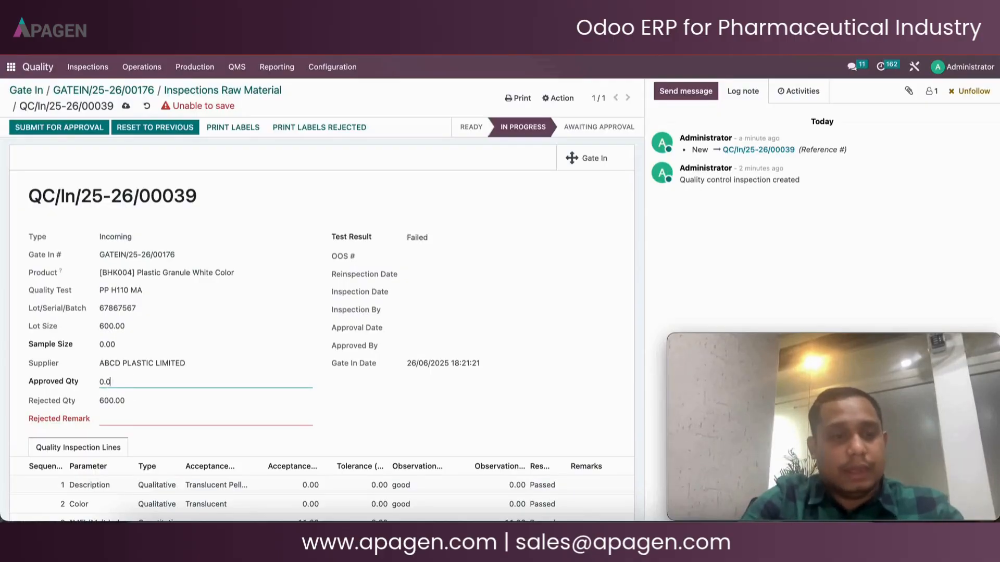
pyautogui.write('600')
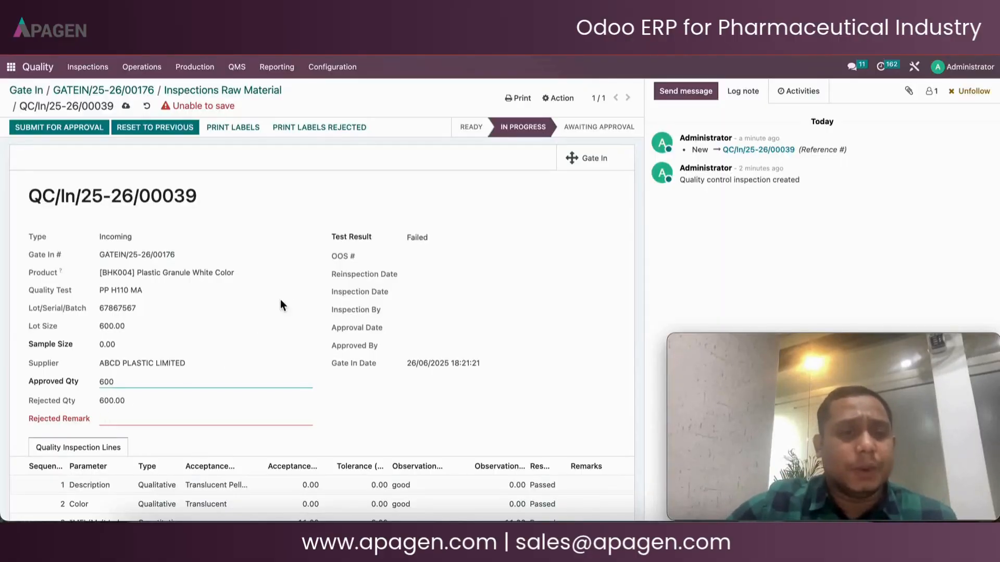
# Set the inspection's overall test result to Passed
pyautogui.click(324, 211)
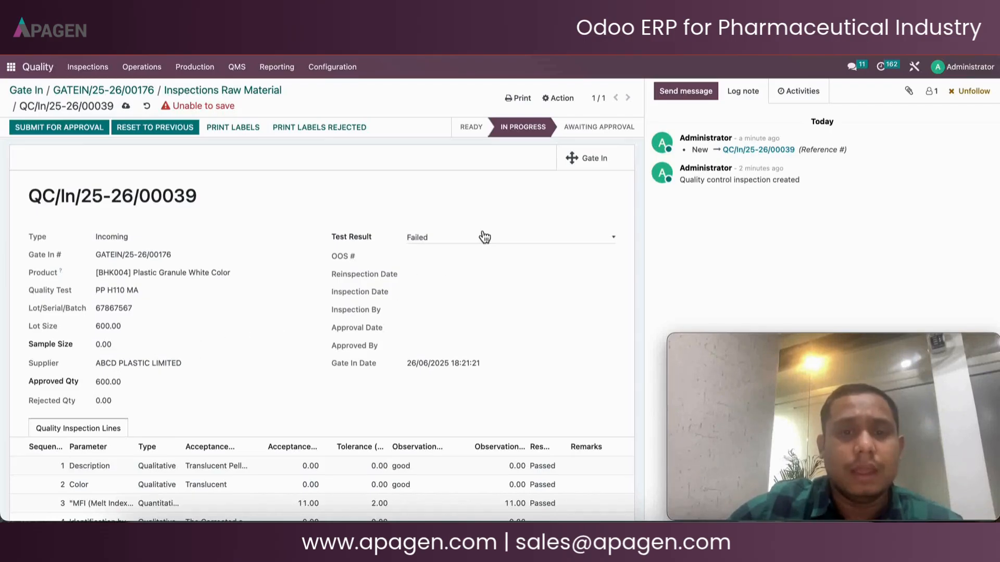
pyautogui.click(444, 240)
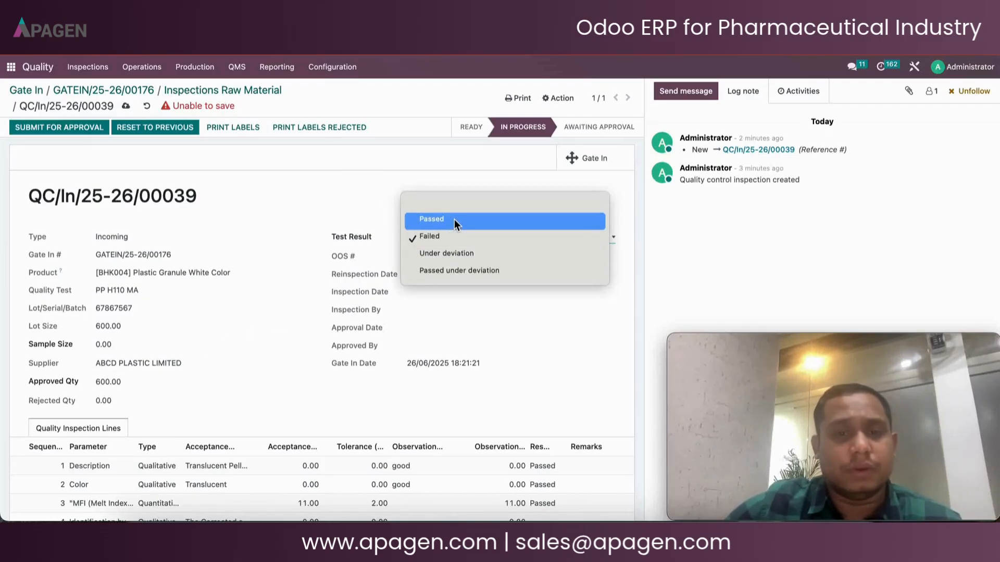
pyautogui.click(454, 219)
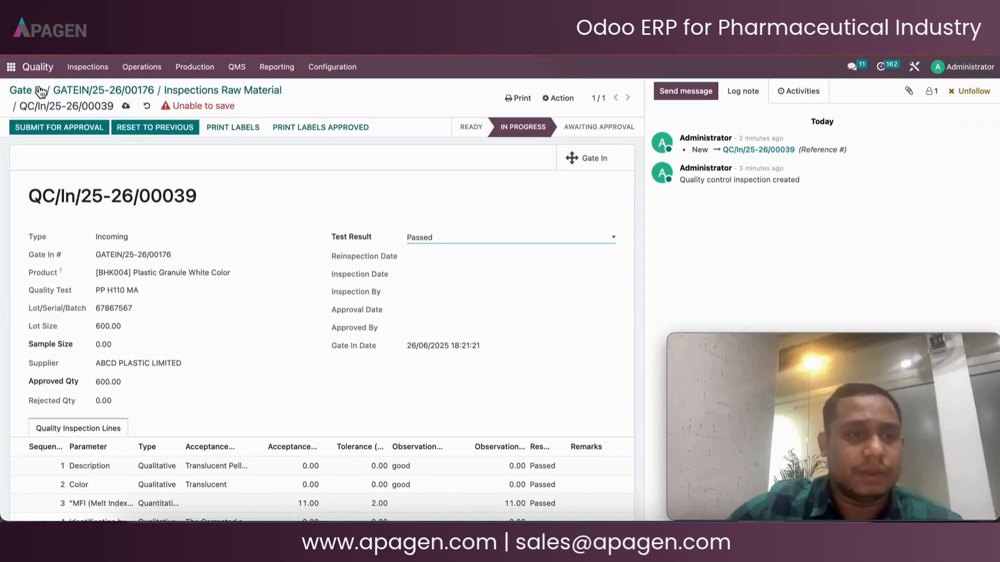
# Attempt submission for approval again, then set the Identification by IR line's result to Passed
pyautogui.click(43, 130)
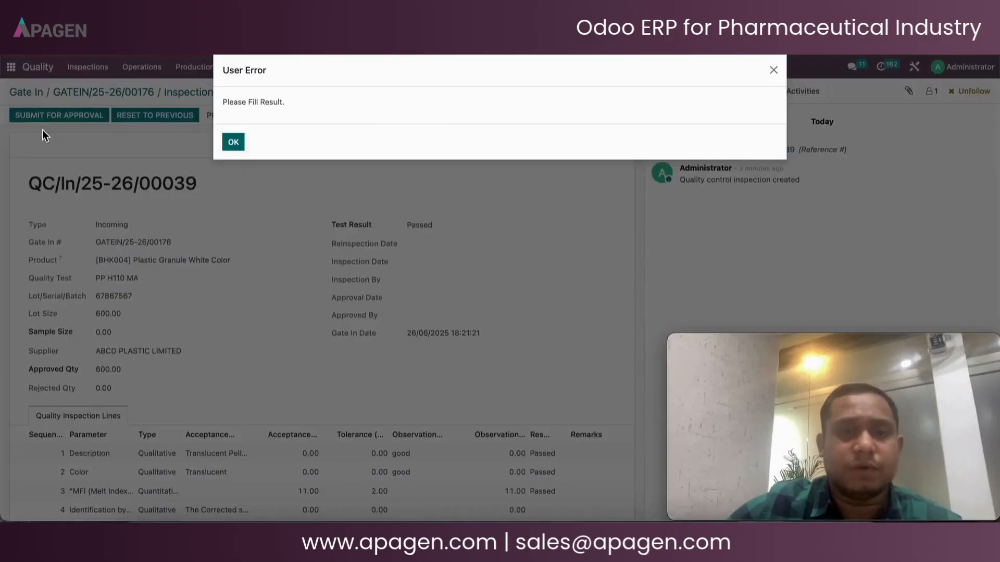
pyautogui.click(240, 147)
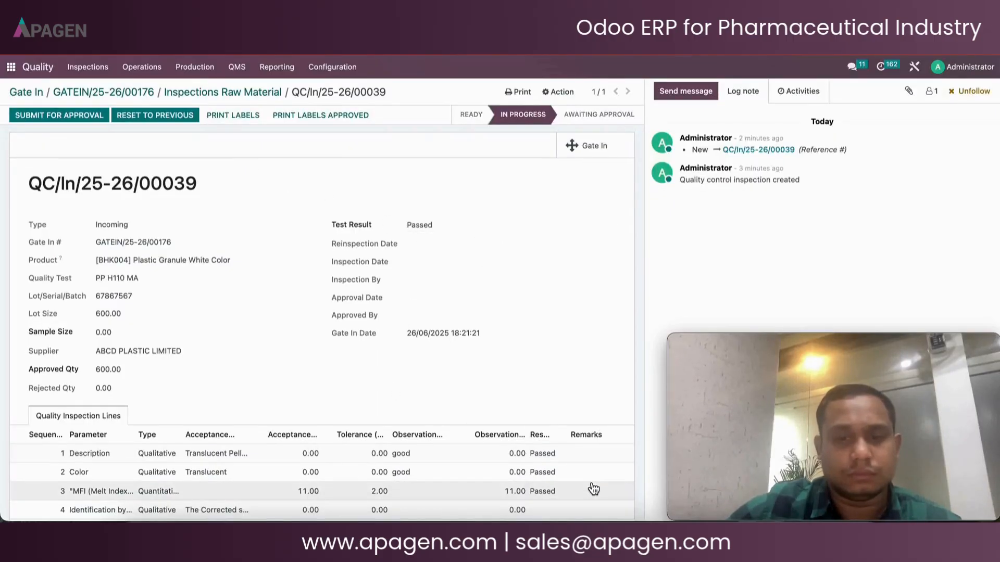
pyautogui.click(547, 512)
pyautogui.click(547, 511)
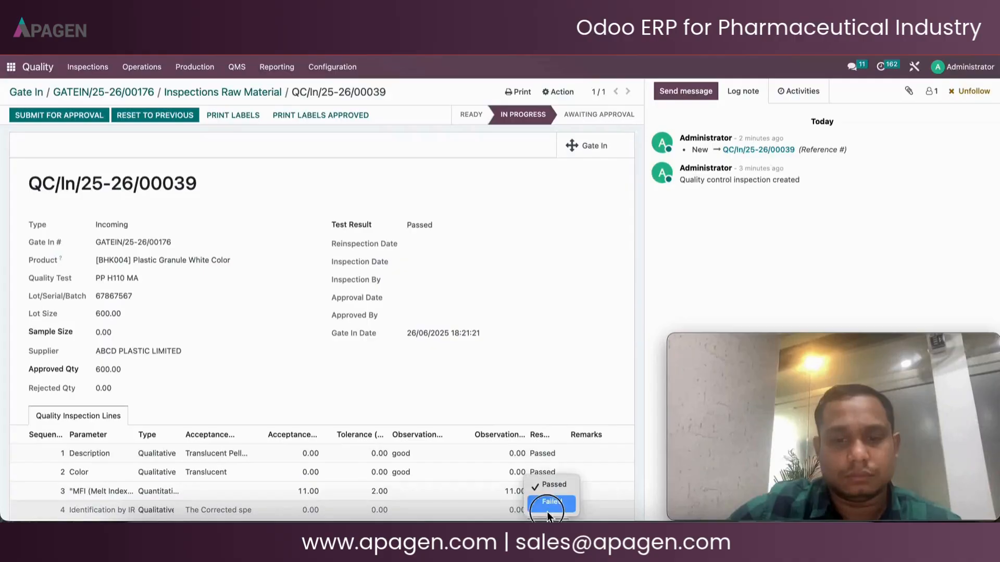
pyautogui.click(549, 484)
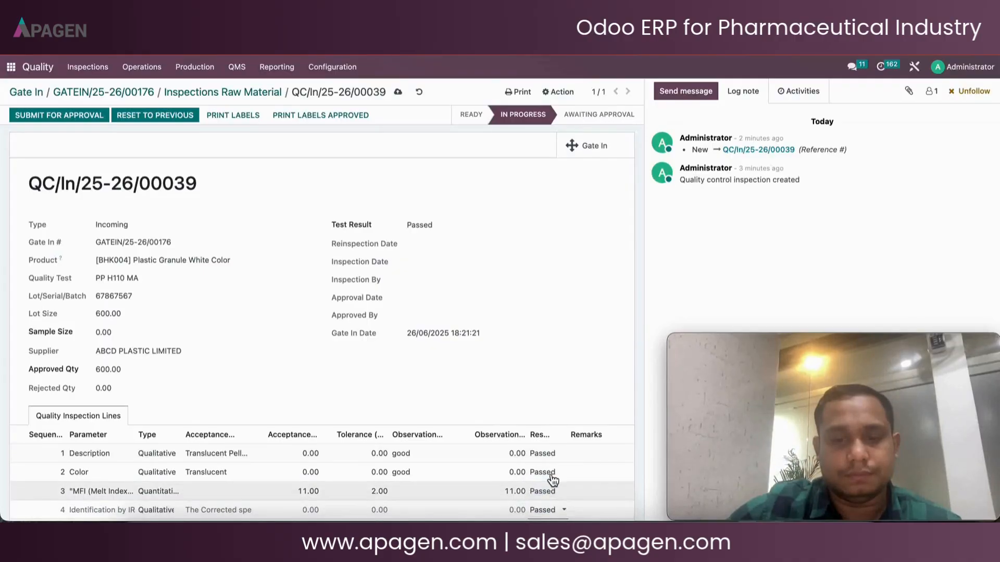
# Submit the quality inspection for approval and approve it
pyautogui.click(60, 120)
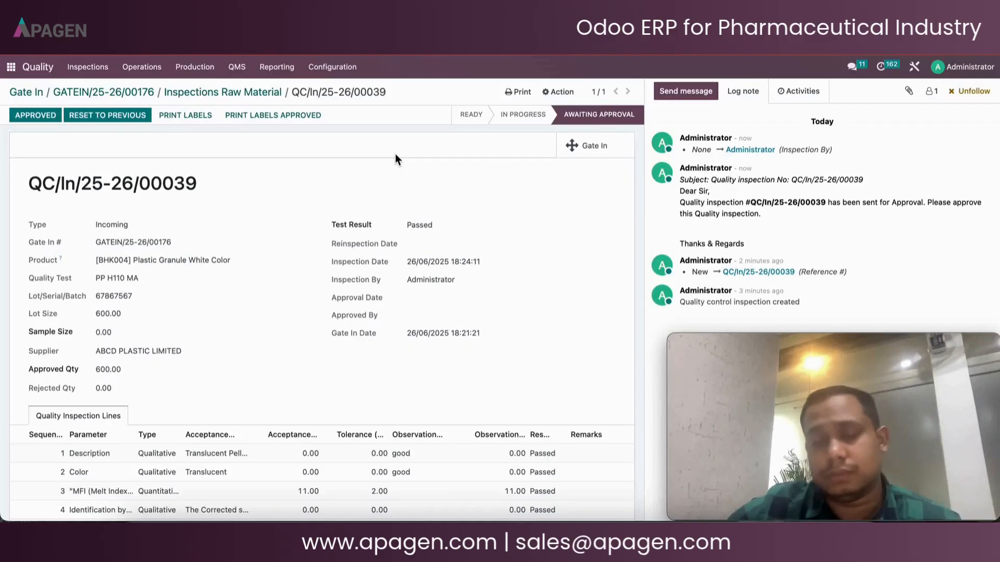
pyautogui.click(28, 122)
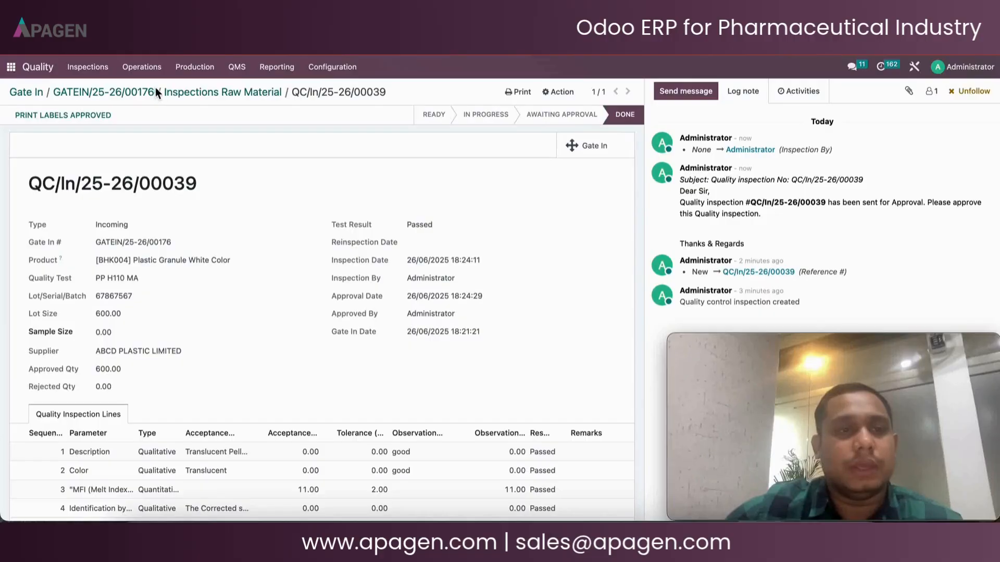
# Return to the linked Gate In entry GATEIN/25-26/00176 from the inspection
pyautogui.click(167, 73)
pyautogui.click(166, 75)
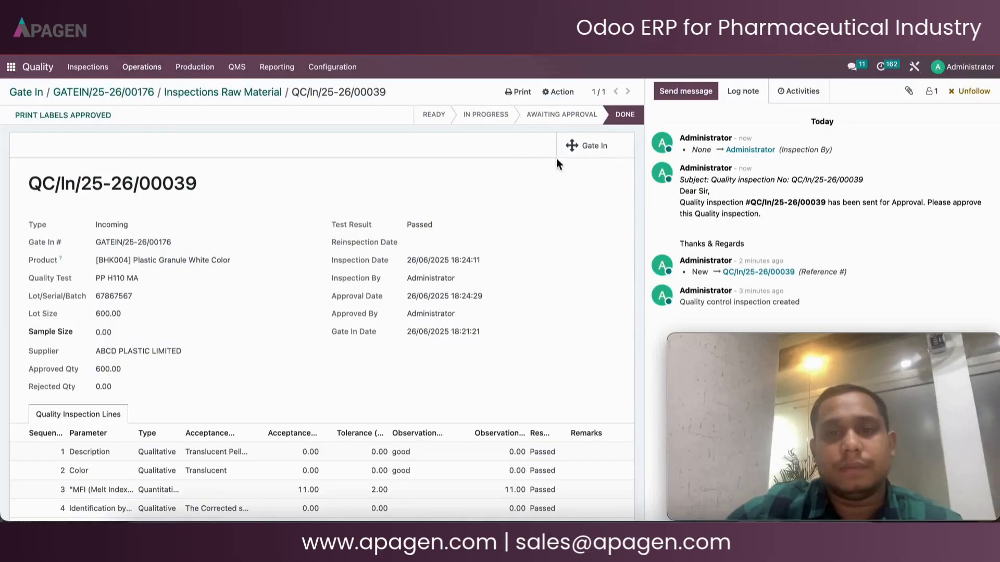
pyautogui.click(582, 155)
pyautogui.click(582, 160)
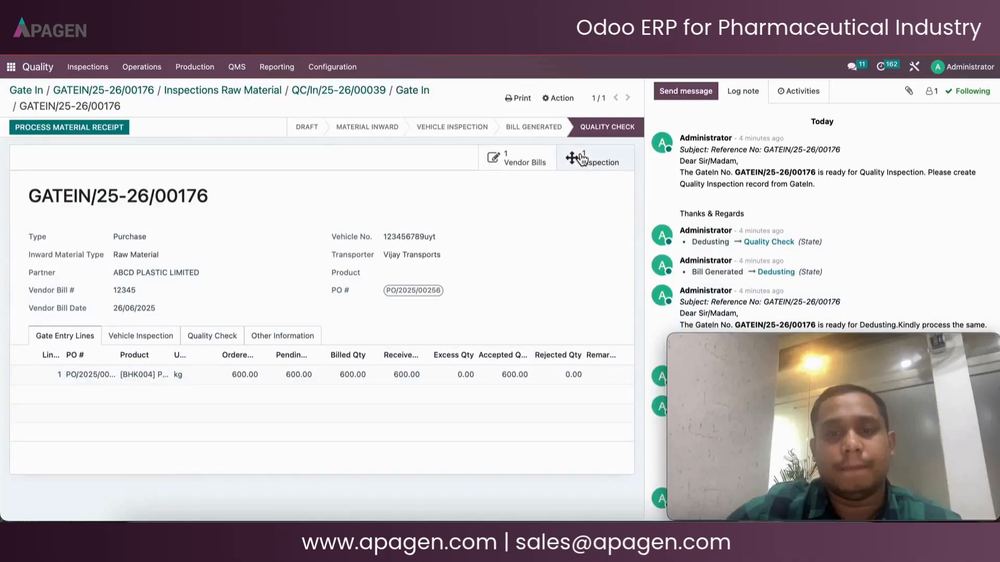
# Pass QC for the received product line in the Gate Entry Lines
pyautogui.click(226, 345)
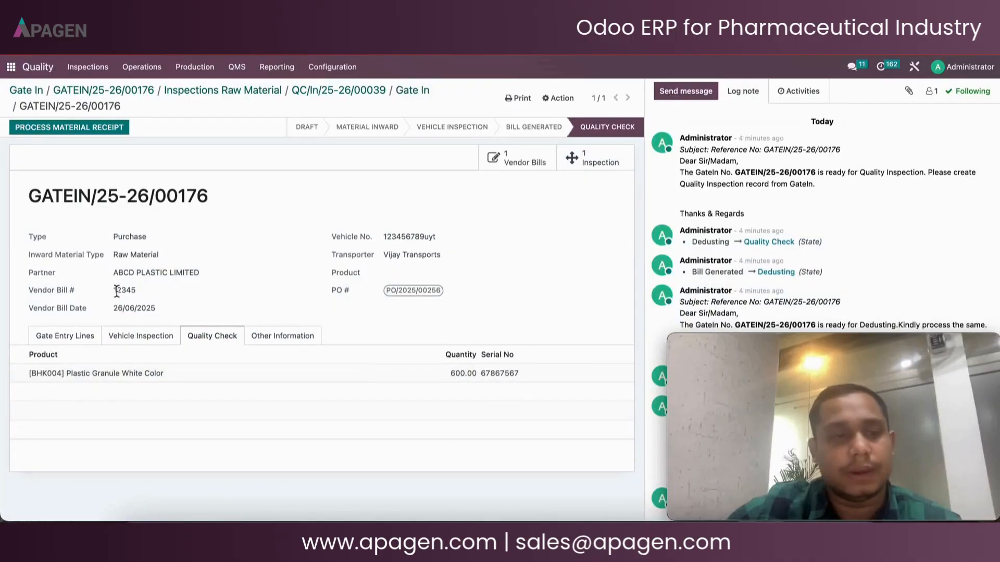
pyautogui.click(76, 337)
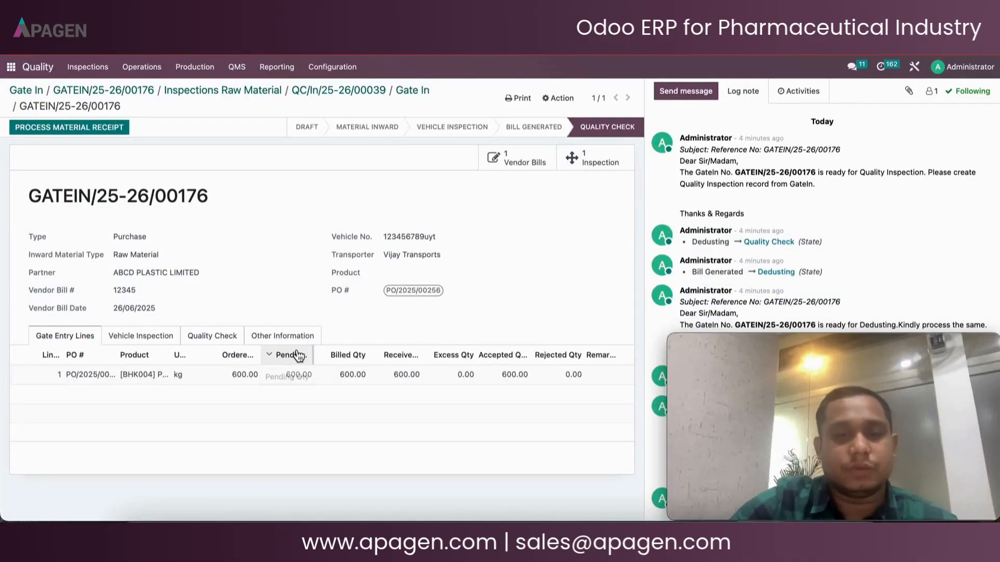
pyautogui.hscroll(3, 292, 354)
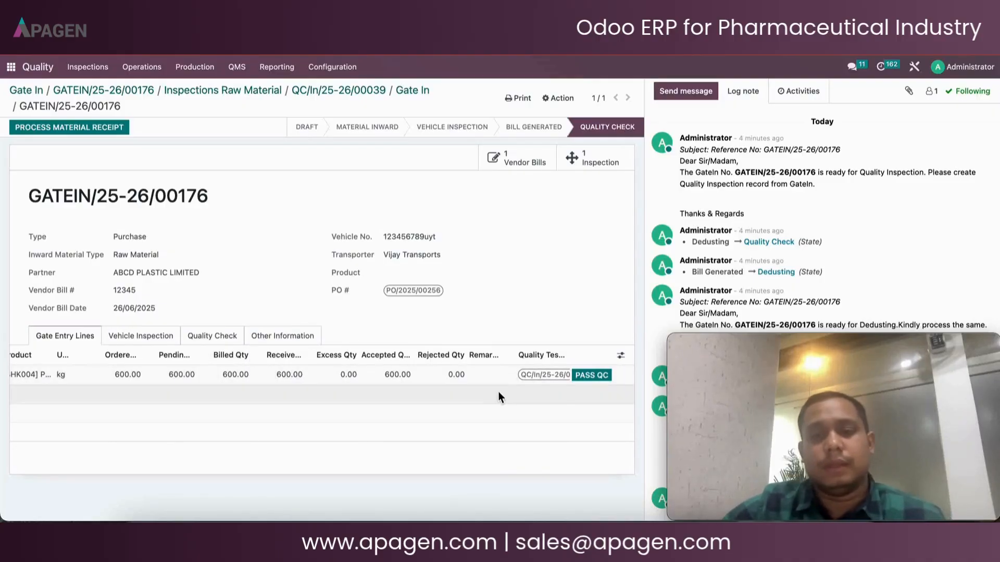
pyautogui.click(582, 377)
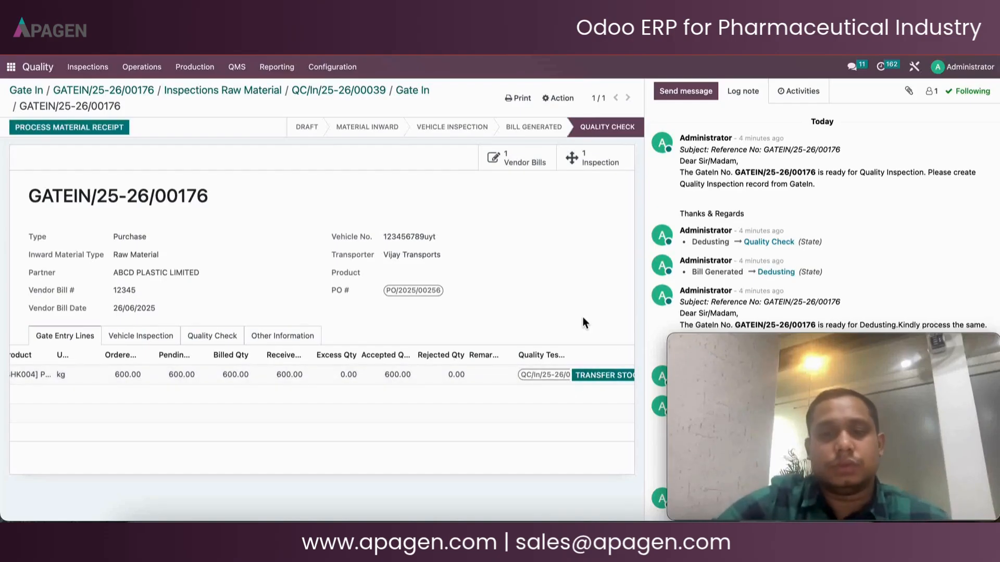
# Transfer the line's stock and process the material receipt for the gate entry
pyautogui.hscroll(2, 578, 389)
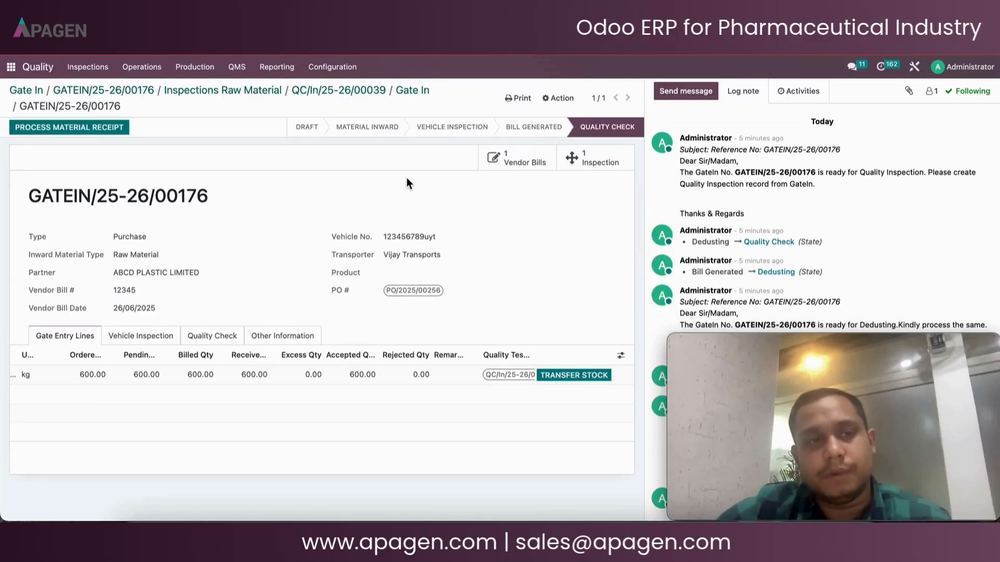
pyautogui.click(567, 377)
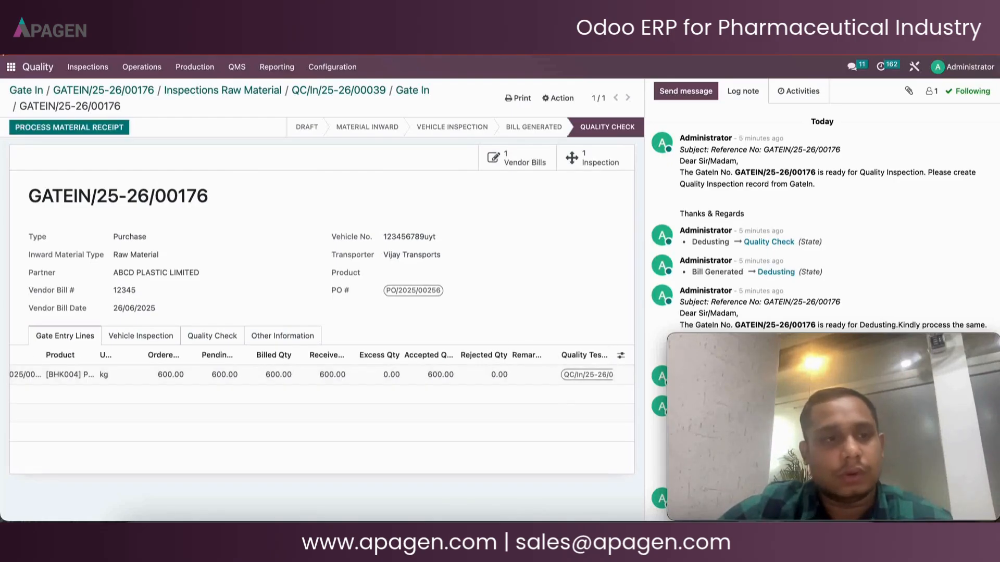
pyautogui.click(48, 128)
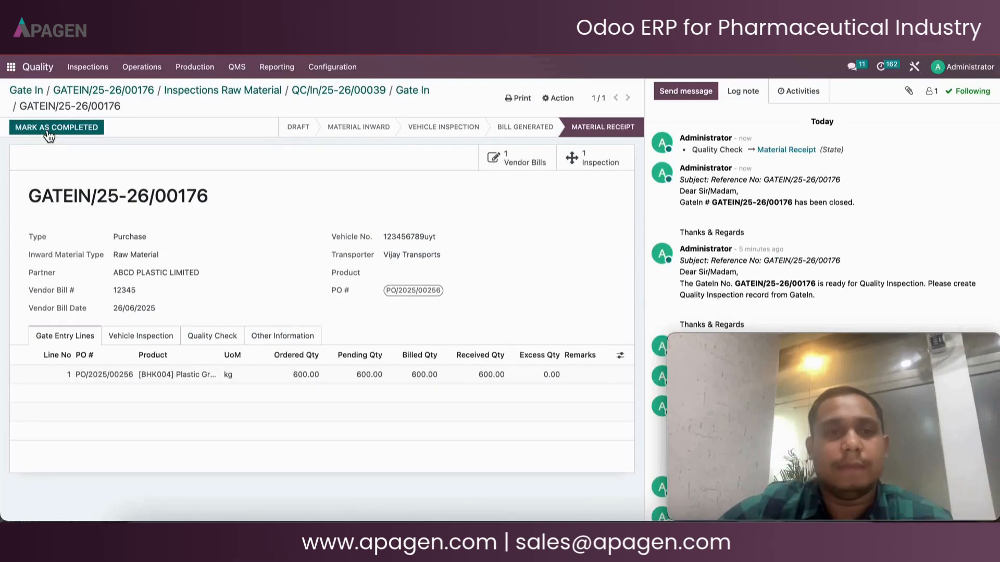
# Mark the Gate In entry GATEIN/25-26/00176 as completed and review its Dedusting, Quality Check and Vehicle Inspection tabs
pyautogui.click(48, 129)
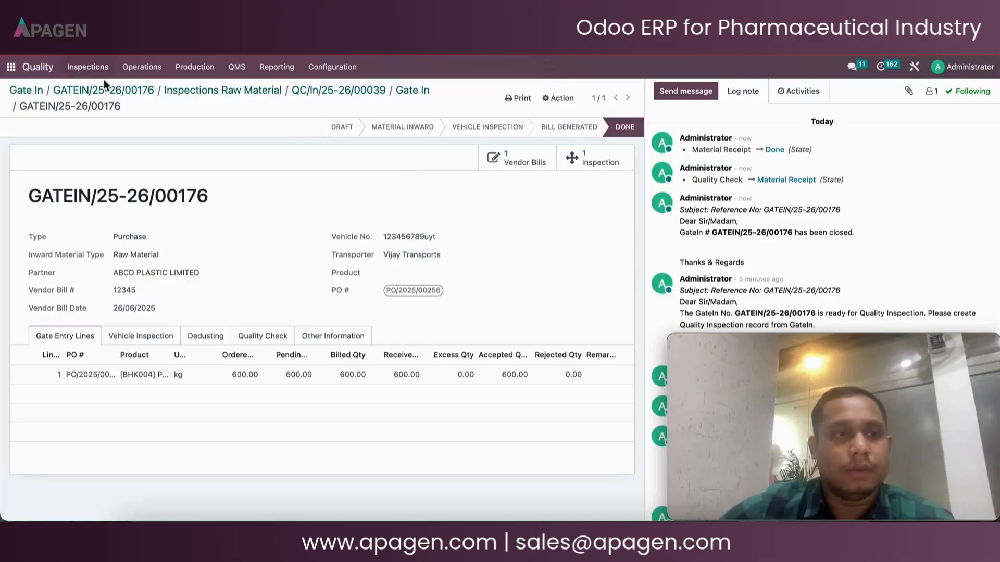
pyautogui.click(156, 341)
pyautogui.click(202, 339)
pyautogui.click(241, 340)
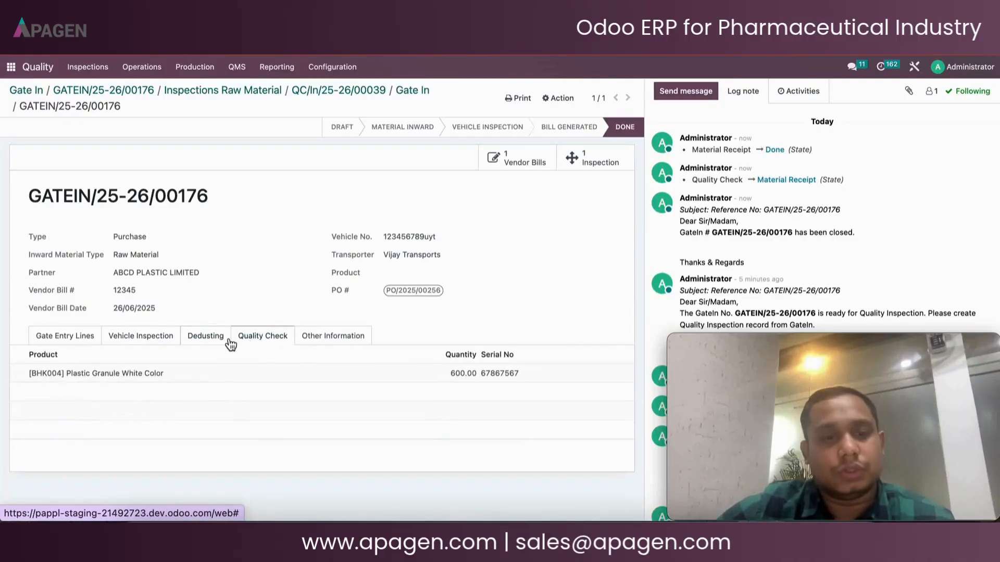
pyautogui.click(155, 339)
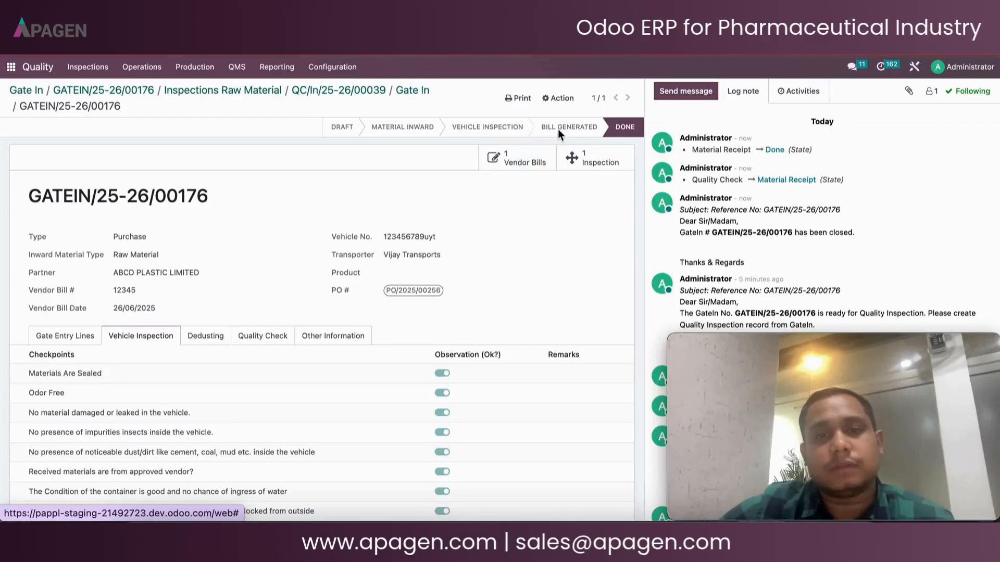
# Open the gate entry's linked vendor bill and return to the Gate In entry
pyautogui.click(536, 152)
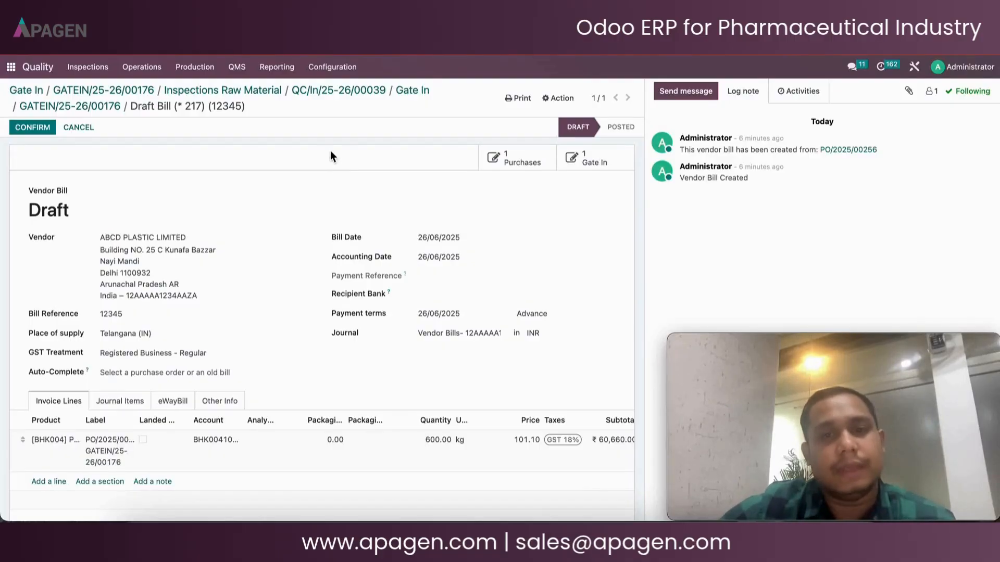
pyautogui.click(604, 164)
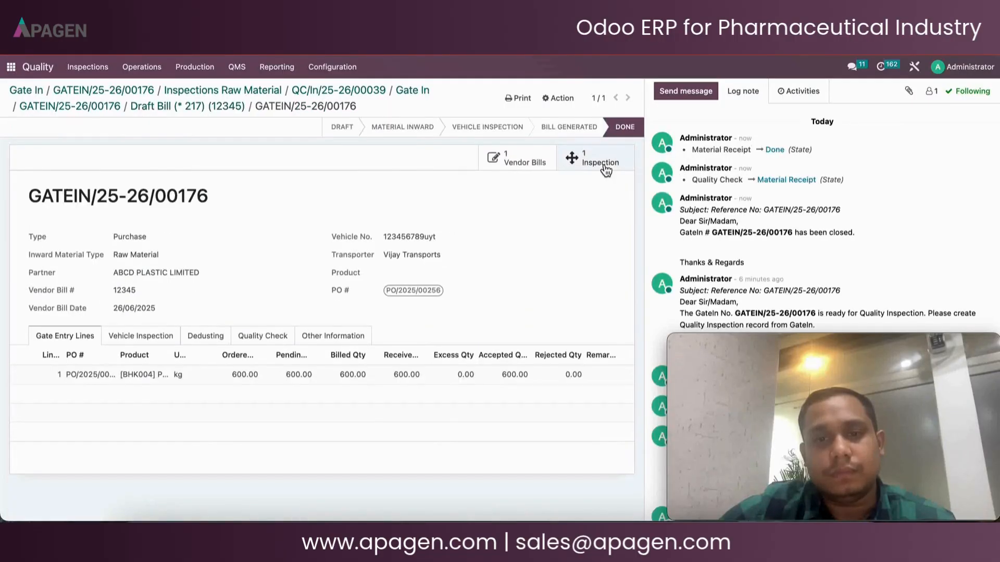
# Open the Inventory Inspection Checkpoints configuration list and review its checkpoints
pyautogui.click(10, 67)
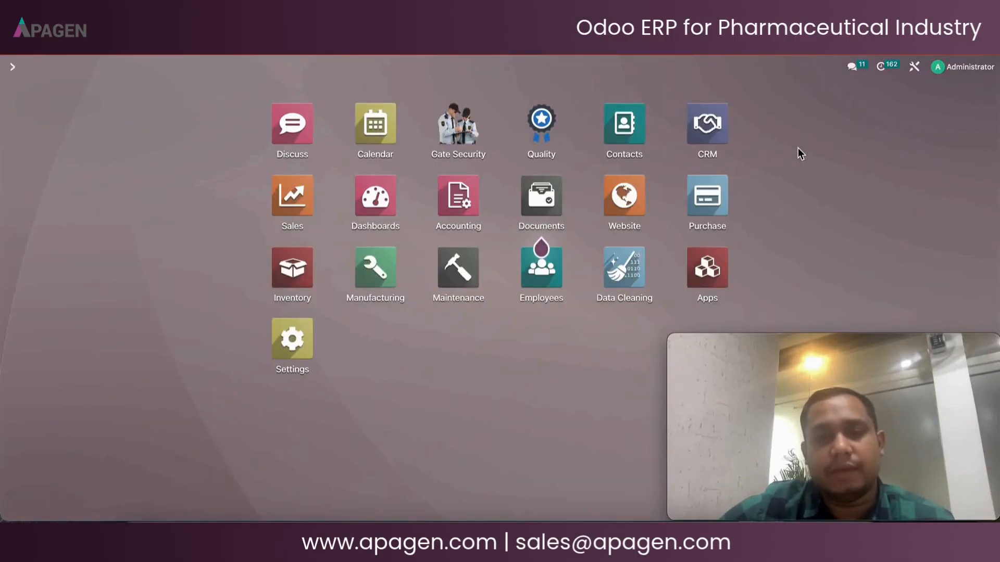
pyautogui.click(301, 268)
pyautogui.click(244, 68)
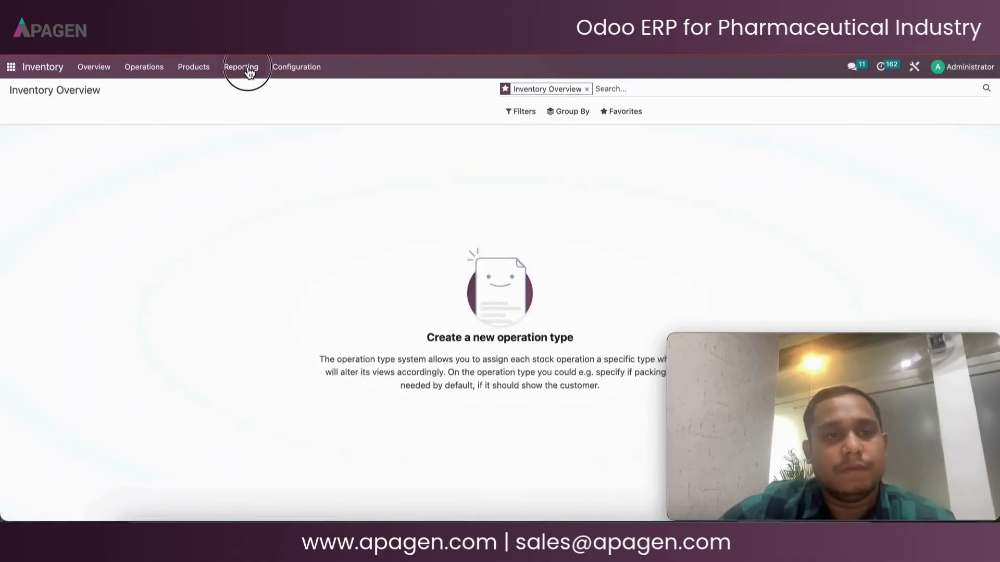
pyautogui.click(254, 69)
pyautogui.click(295, 68)
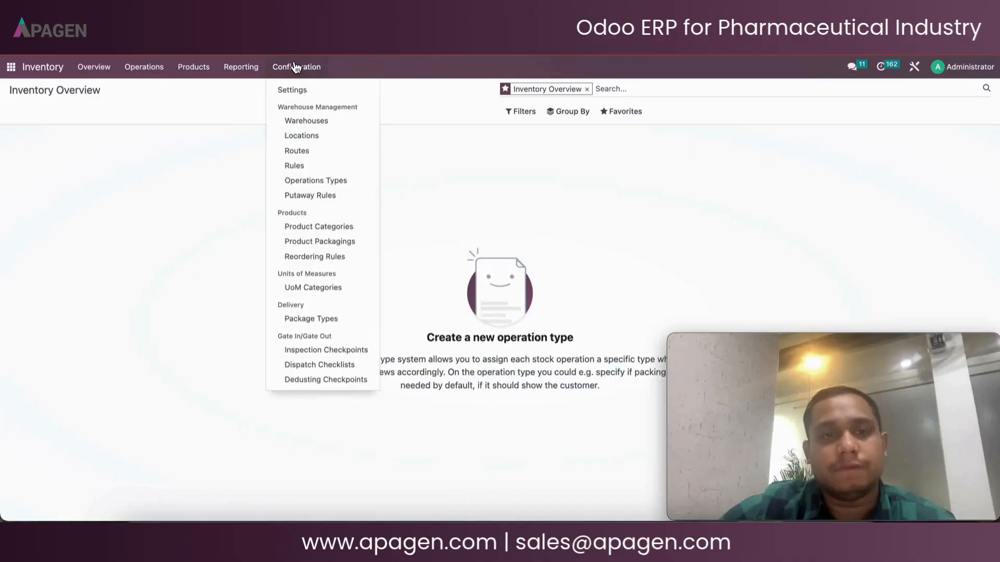
pyautogui.click(338, 349)
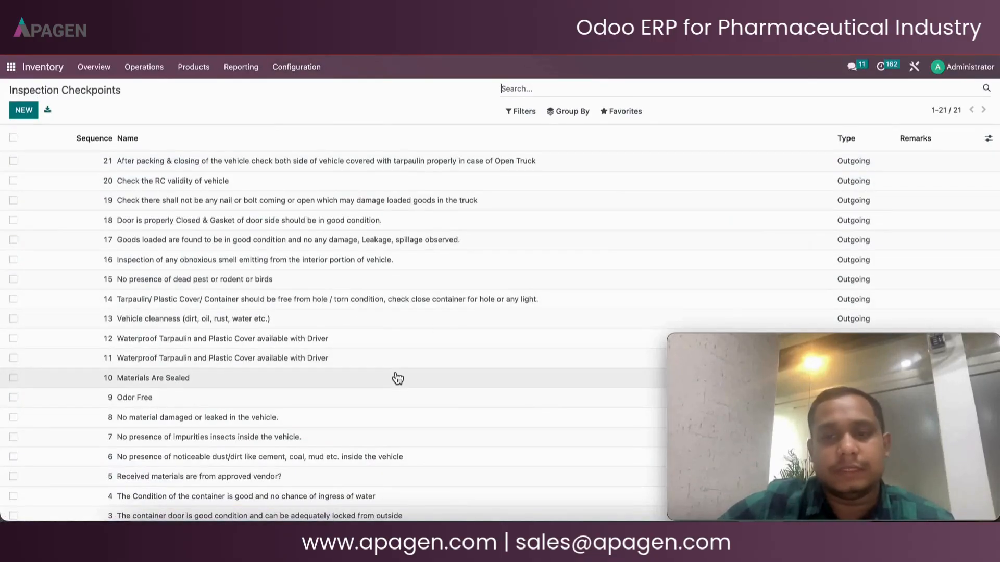
pyautogui.scroll(-2, 394, 376)
pyautogui.scroll(2, 397, 375)
pyautogui.scroll(-2, 397, 375)
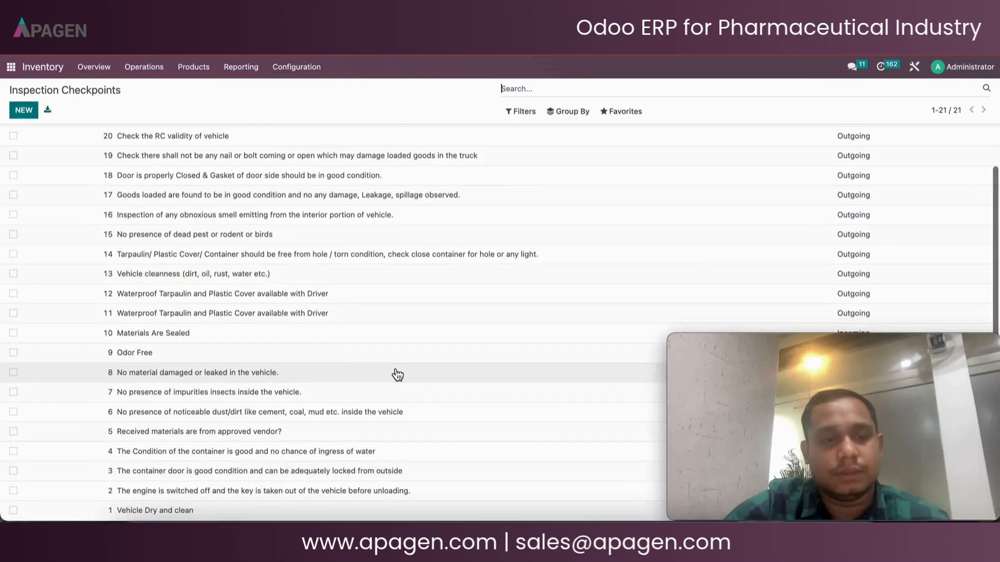
pyautogui.scroll(2, 395, 374)
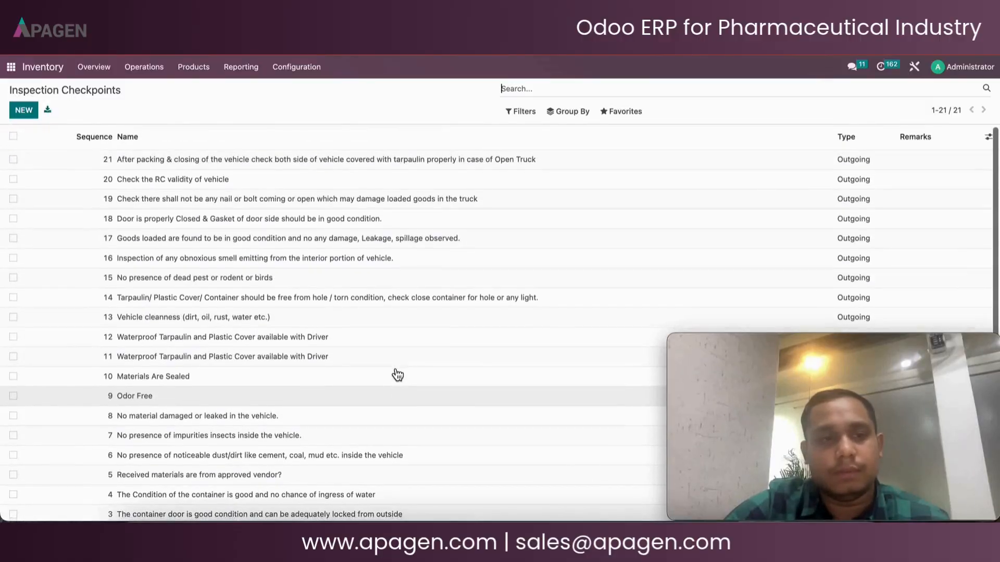
pyautogui.scroll(-2, 394, 312)
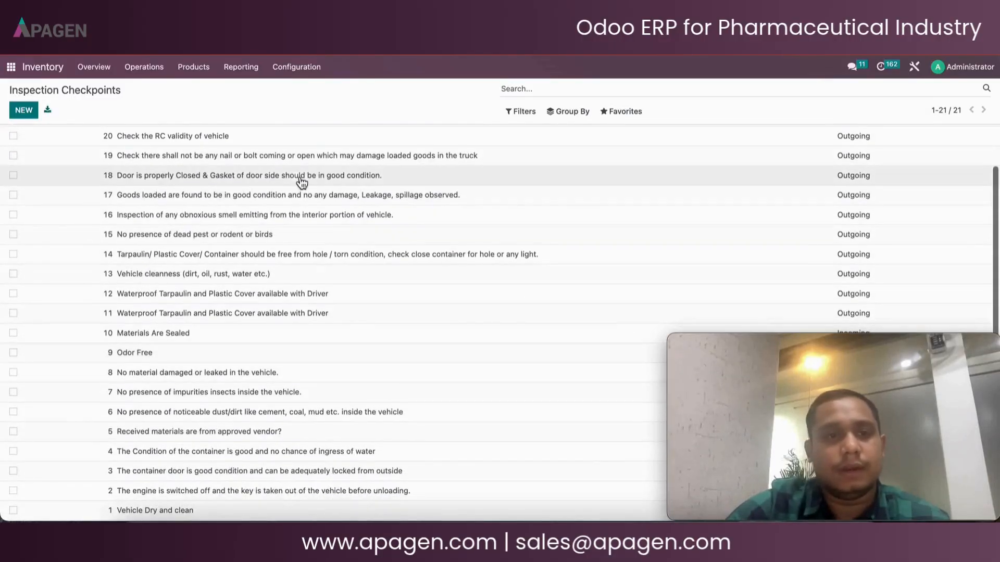
# Review the Dispatch Checklists and Dedusting Checkpoints configuration lists in Inventory
pyautogui.click(289, 68)
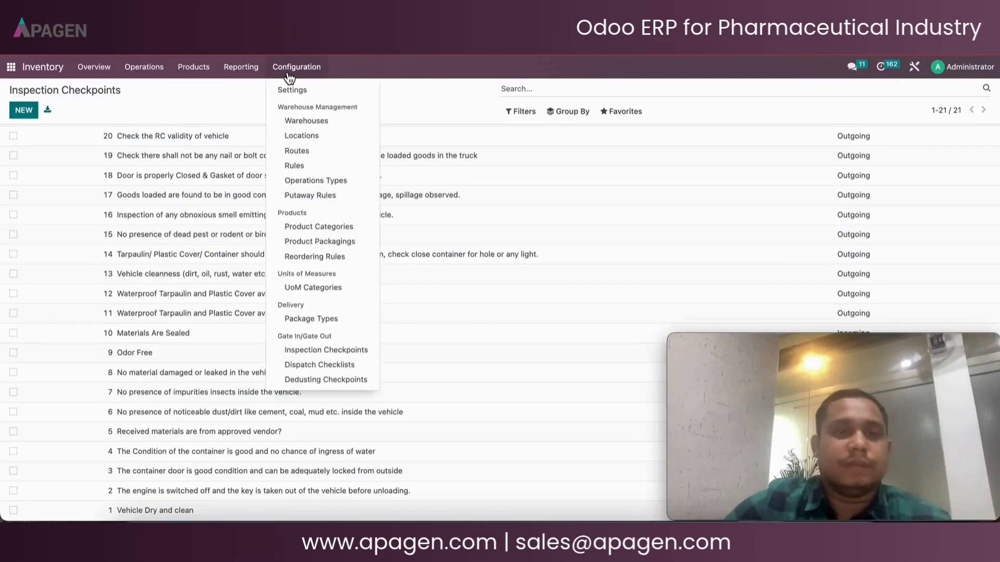
pyautogui.rightClick(290, 70)
pyautogui.click(304, 363)
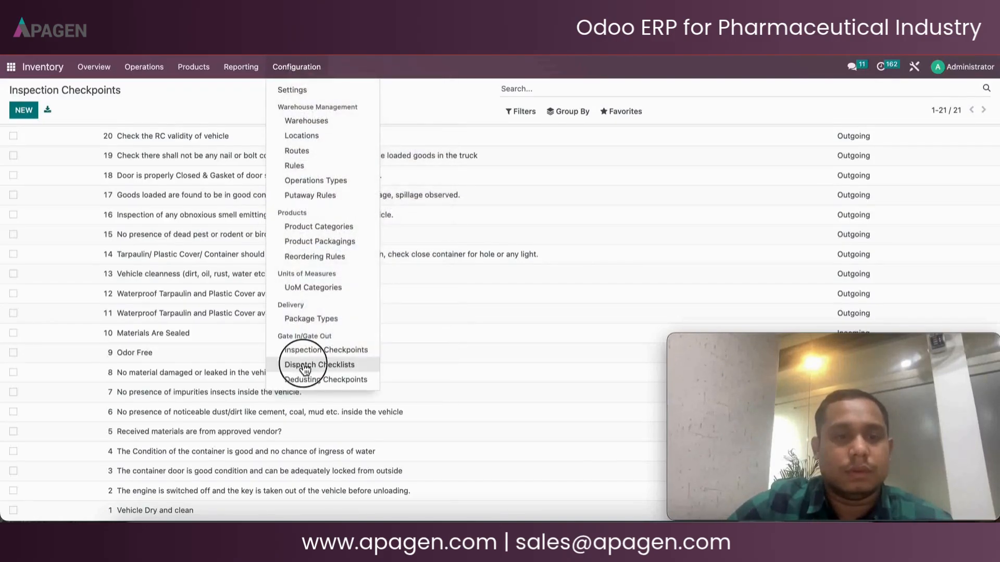
pyautogui.click(304, 365)
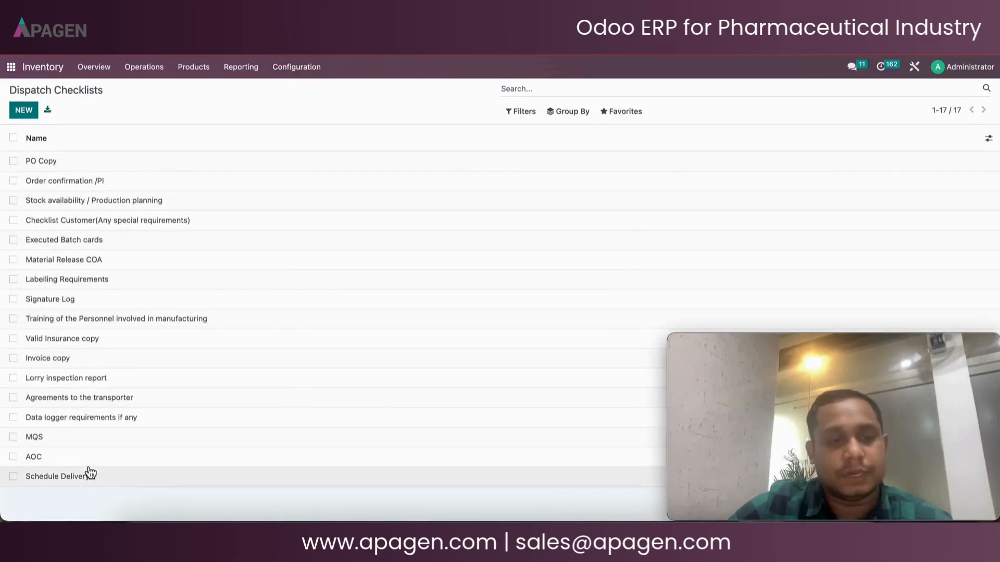
pyautogui.click(300, 68)
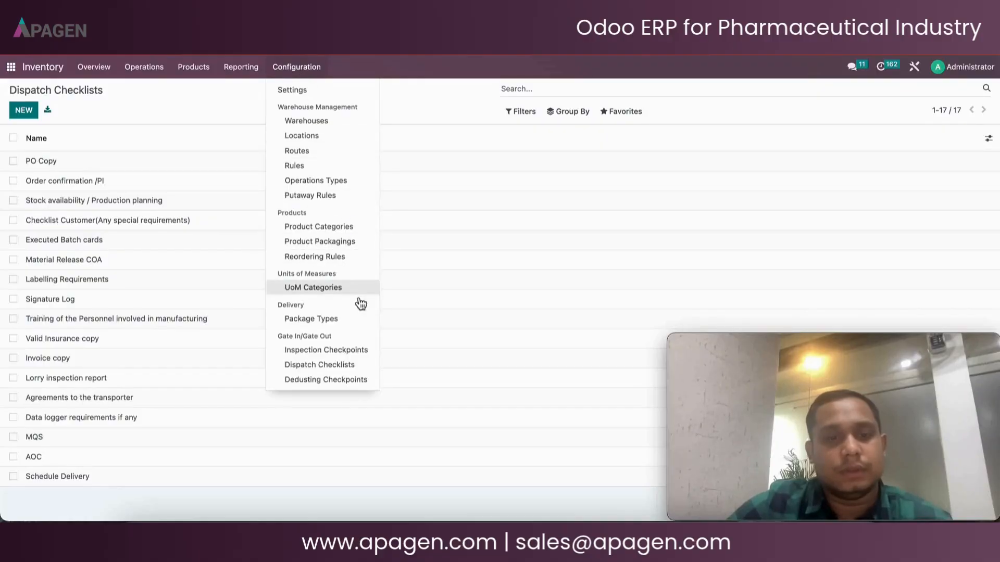
pyautogui.click(349, 381)
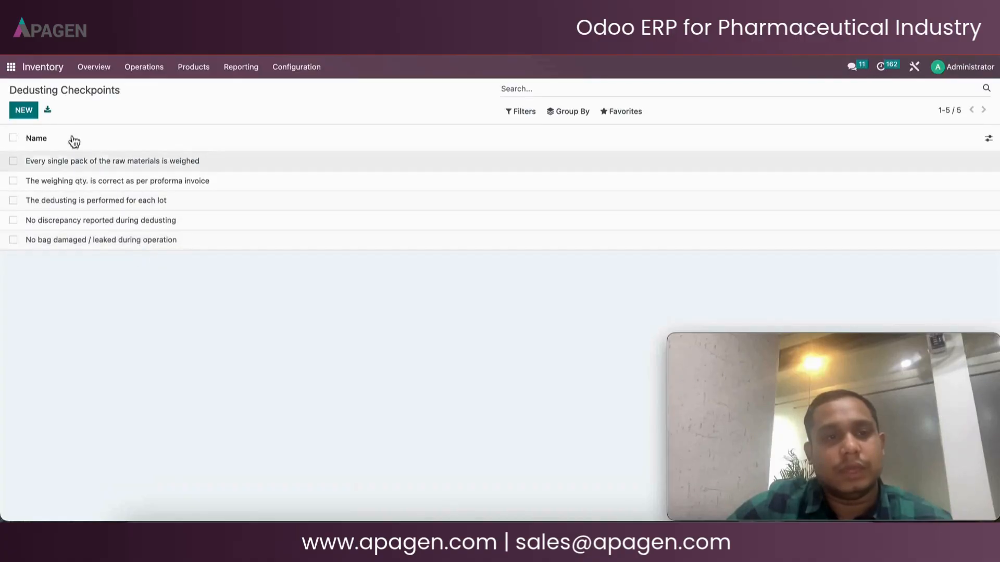
# Open the Gate Security Gate In list and go back to the main app menu
pyautogui.click(14, 79)
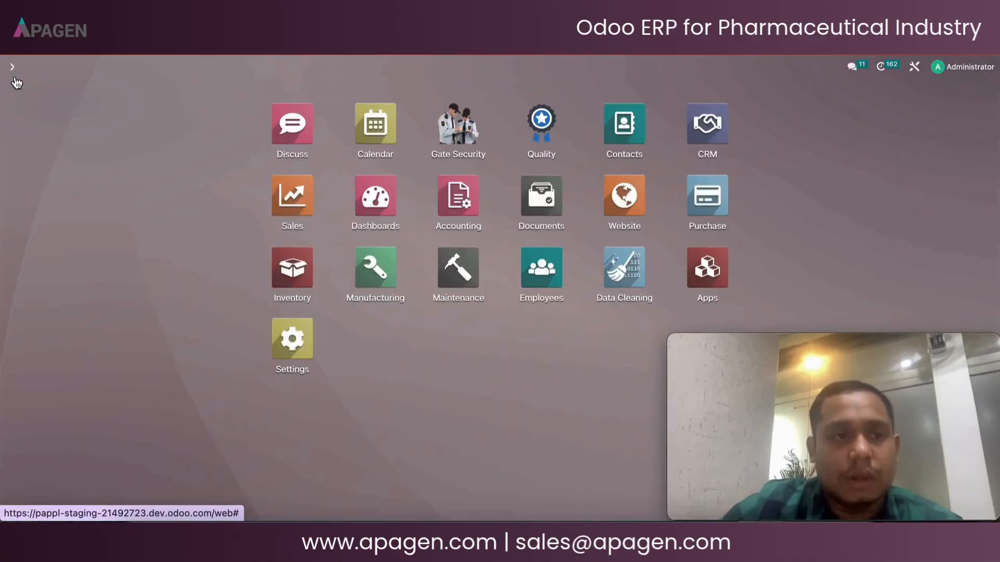
pyautogui.click(458, 128)
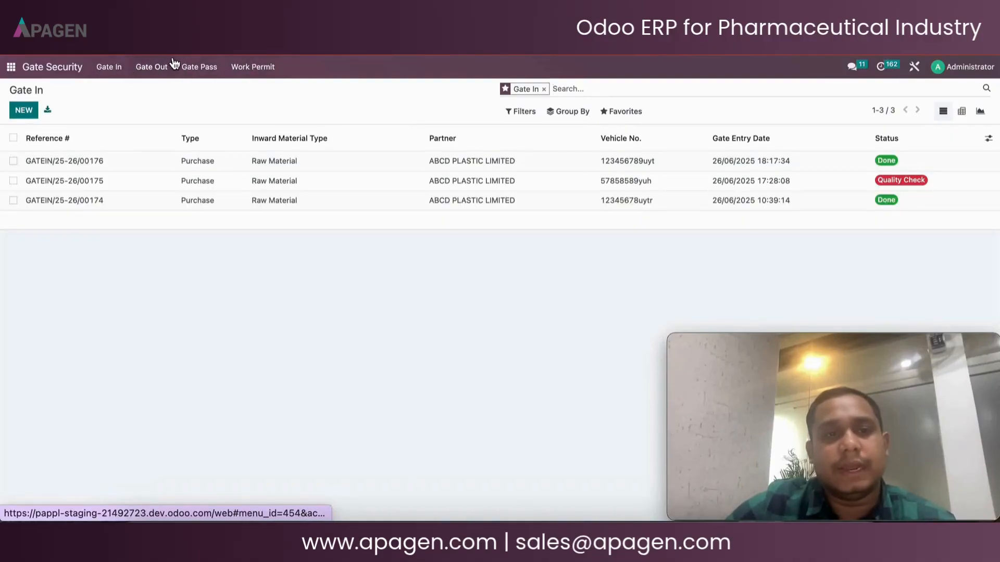
pyautogui.click(11, 69)
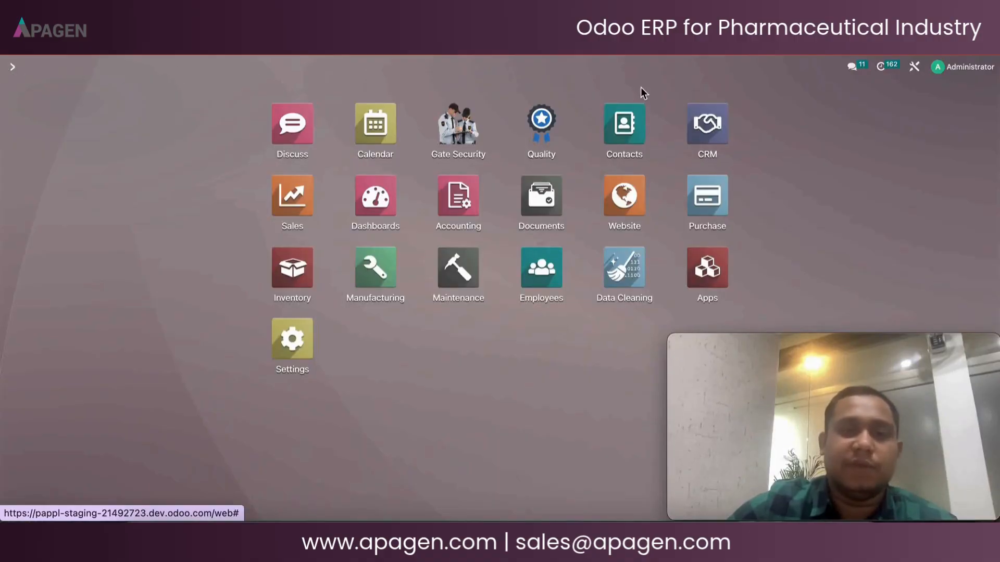